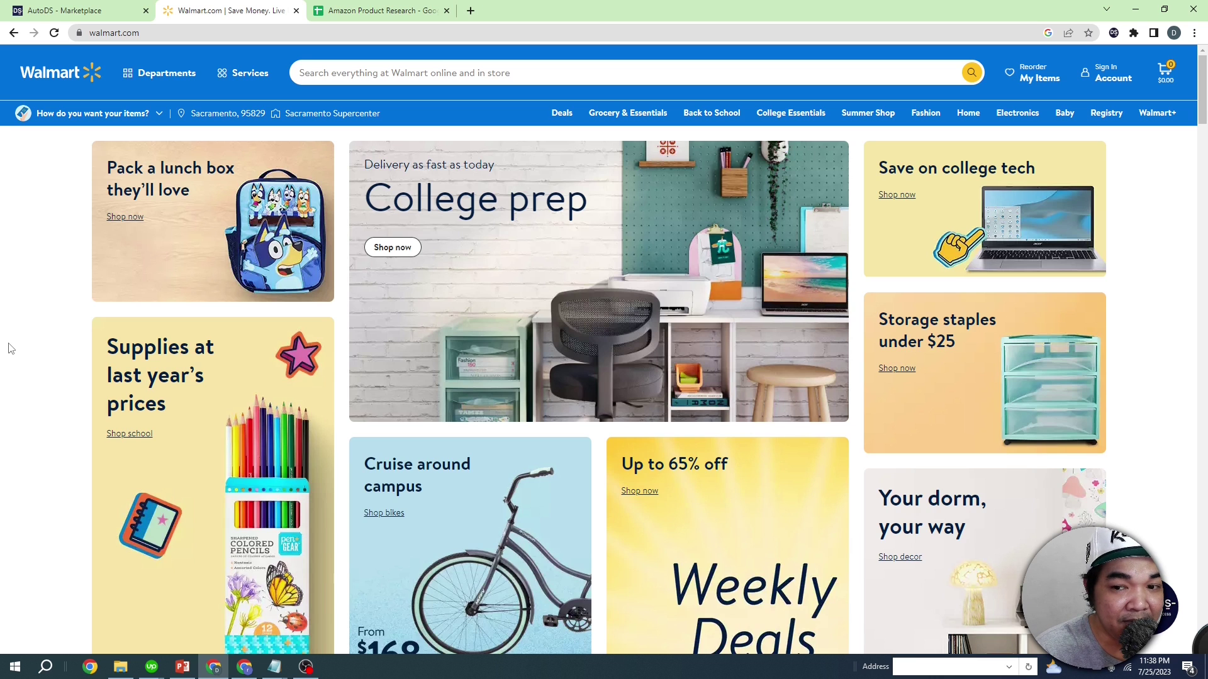
- Open amazon.com in a new browser tab
{"action": "left_click", "coordinate": [470, 11]}
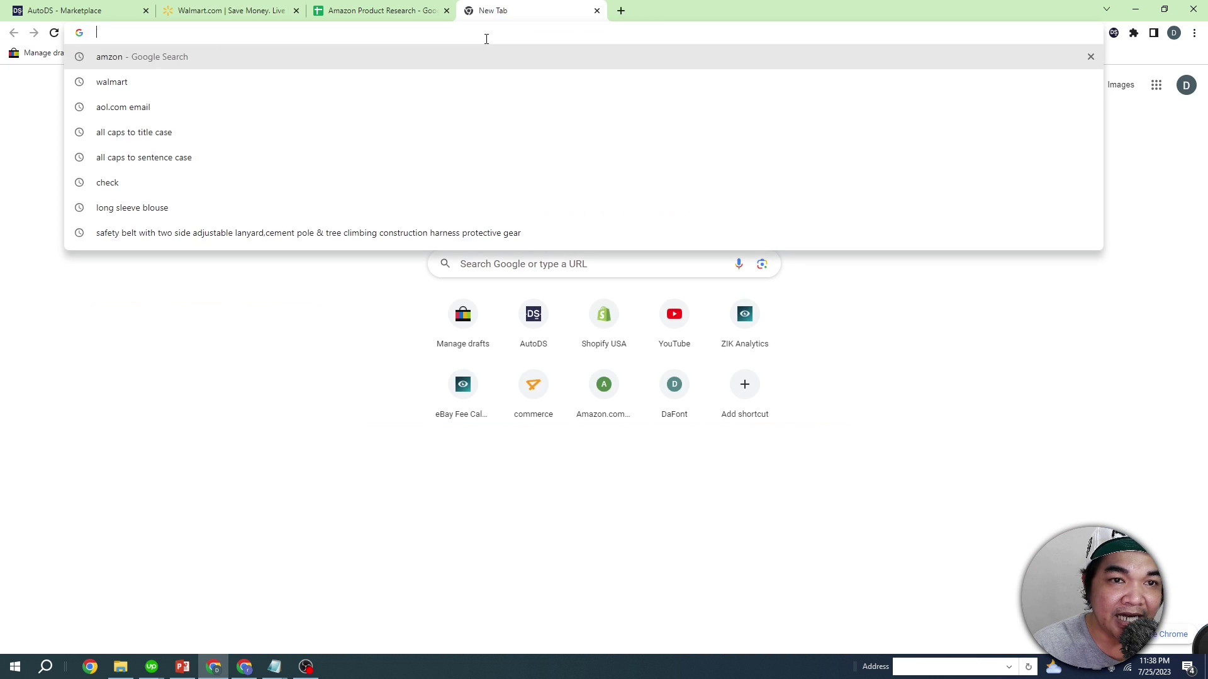
{"action": "type", "text": "amazon.com"}
{"action": "key", "text": "Return"}
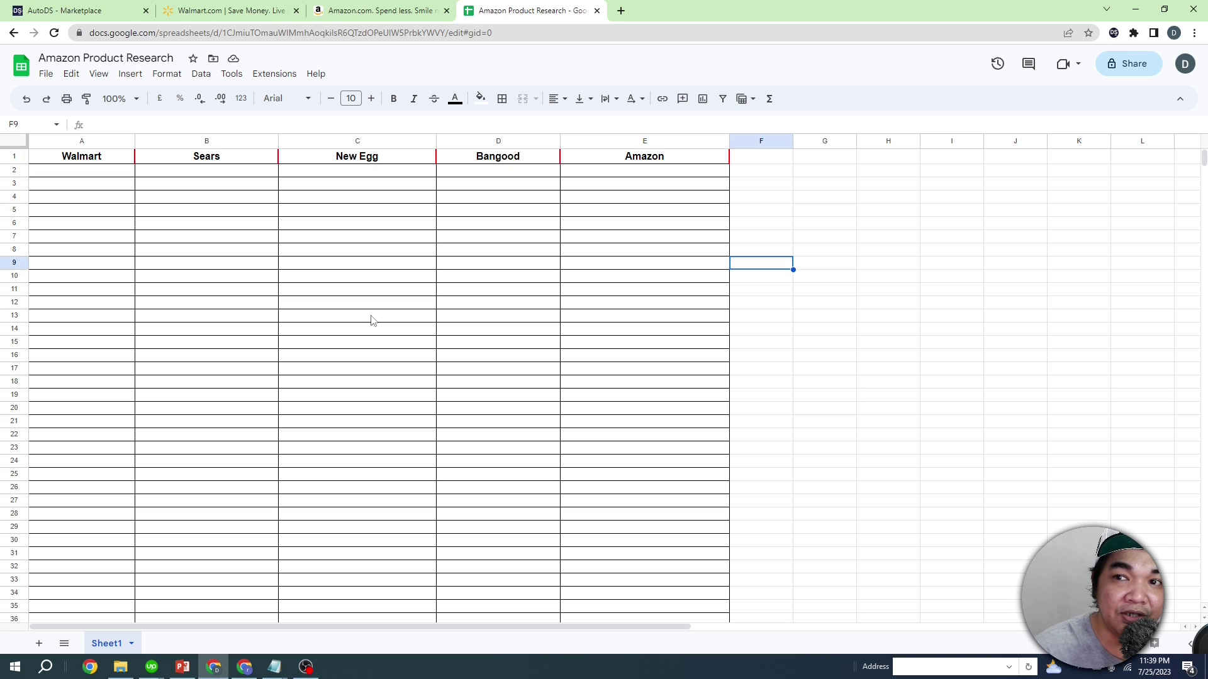
{"action": "left_click", "coordinate": [81, 174]}
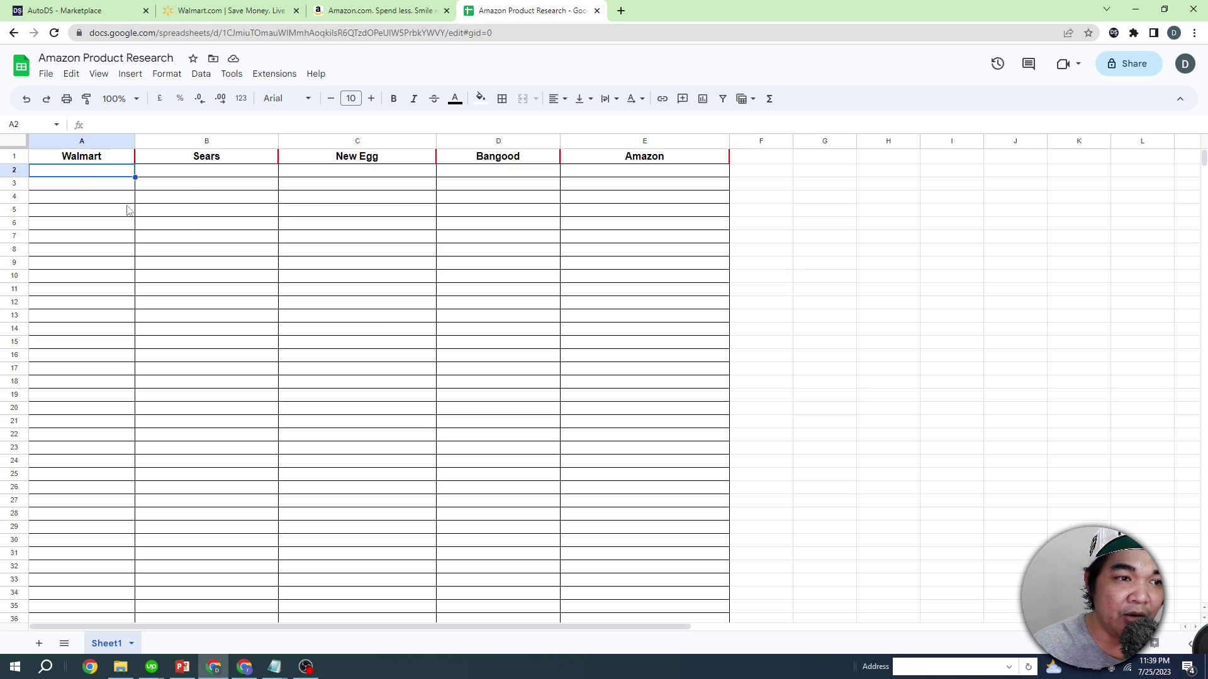
{"action": "key", "text": "Tab"}
{"action": "key", "text": "Tab"}
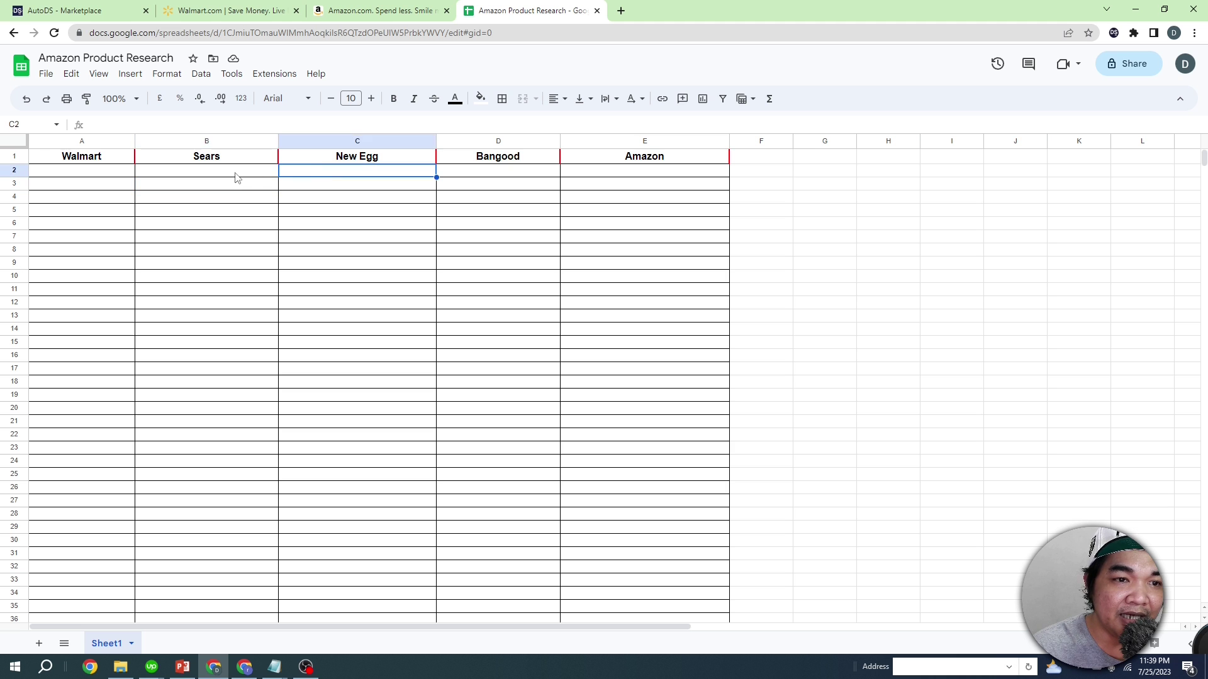
{"action": "left_click", "coordinate": [236, 173]}
- Switch to the Walmart site, open its list of departments and view the Grocery categories
{"action": "left_click", "coordinate": [267, 9]}
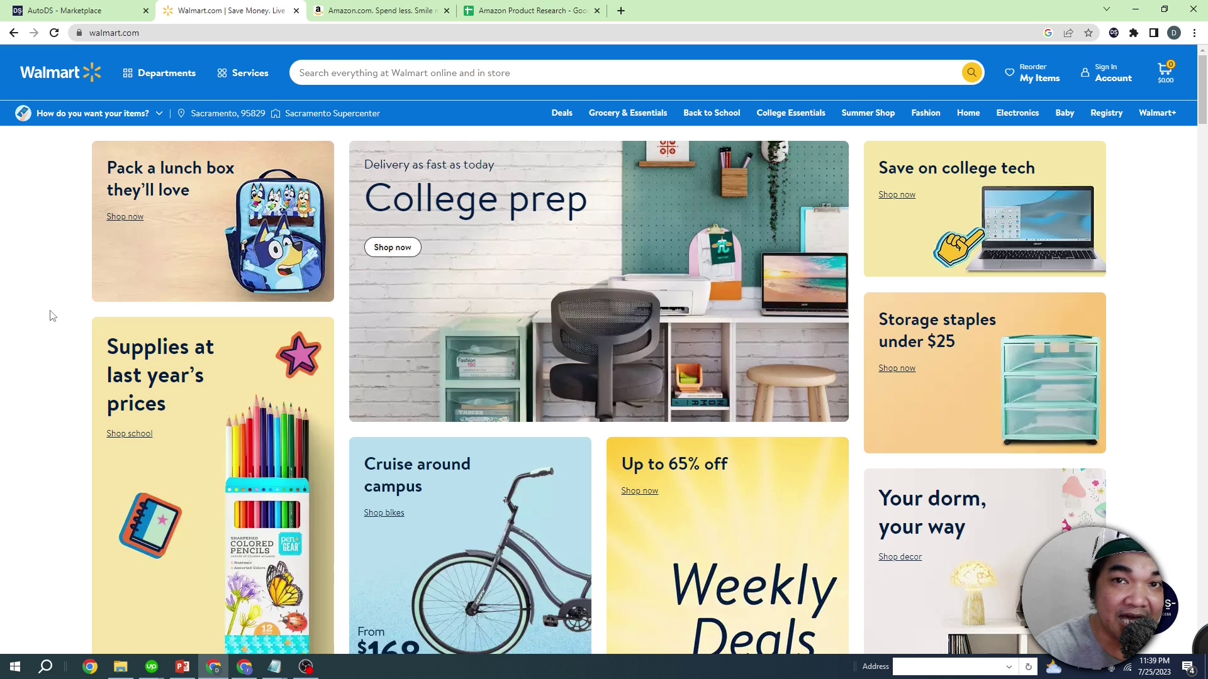
{"action": "left_click", "coordinate": [147, 79]}
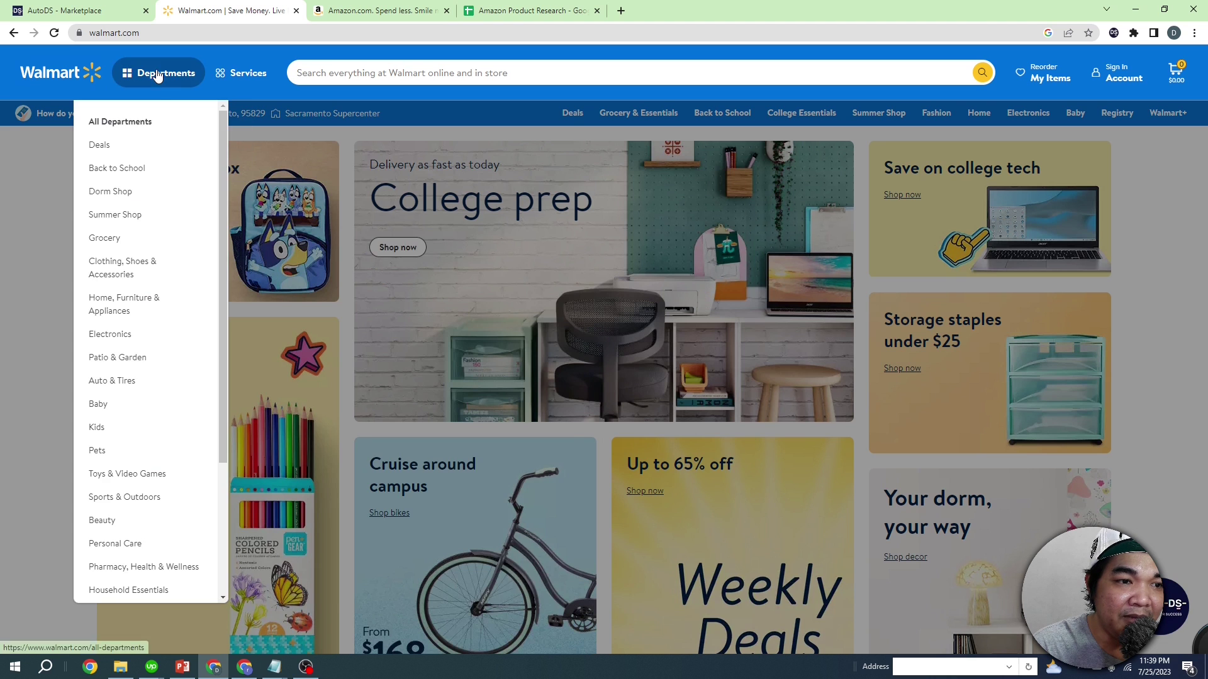
{"action": "mouse_move", "coordinate": [126, 236]}
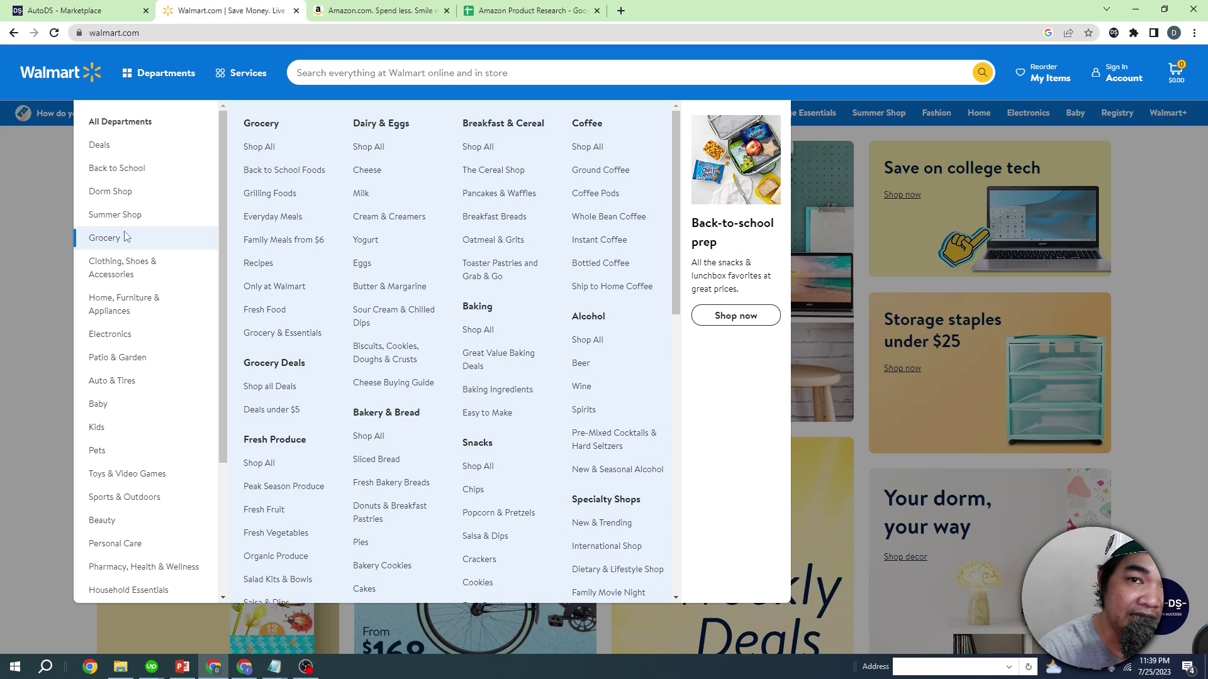
- Switch to the Amazon home page and look through its featured products, best sellers and trending deals
{"action": "left_click", "coordinate": [402, 10]}
{"action": "scroll", "coordinate": [70, 250], "scroll_direction": "down", "scroll_amount": 5}
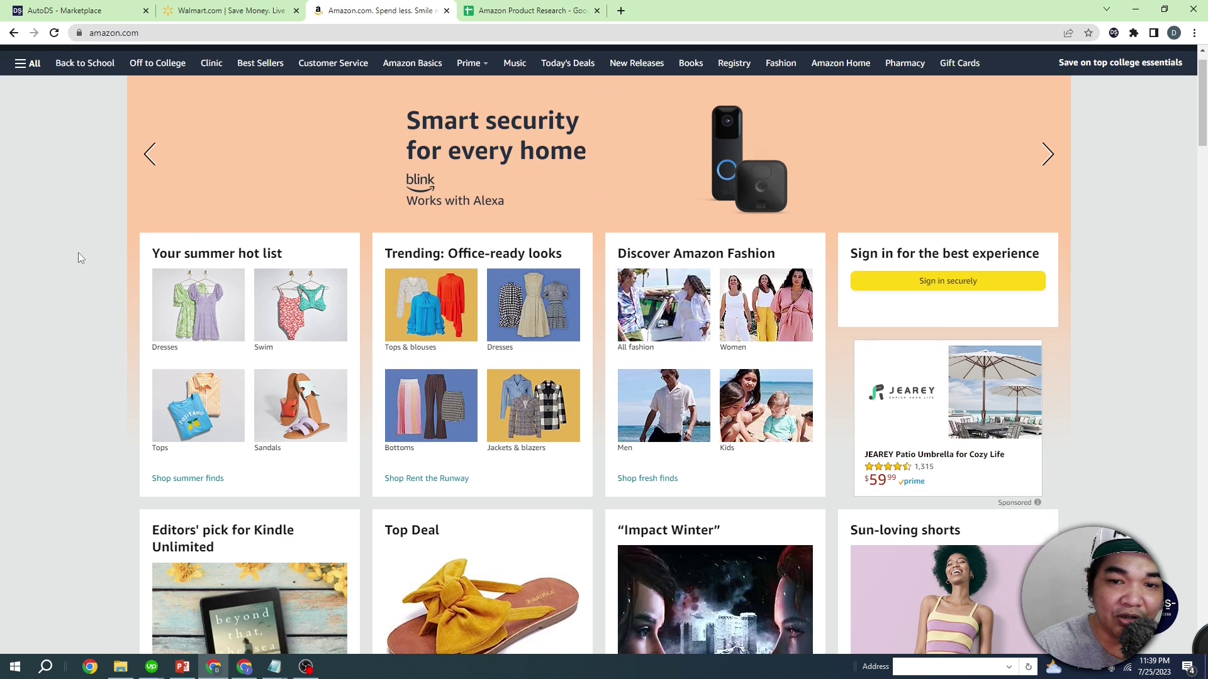
{"action": "scroll", "coordinate": [69, 250], "scroll_direction": "down", "scroll_amount": 5}
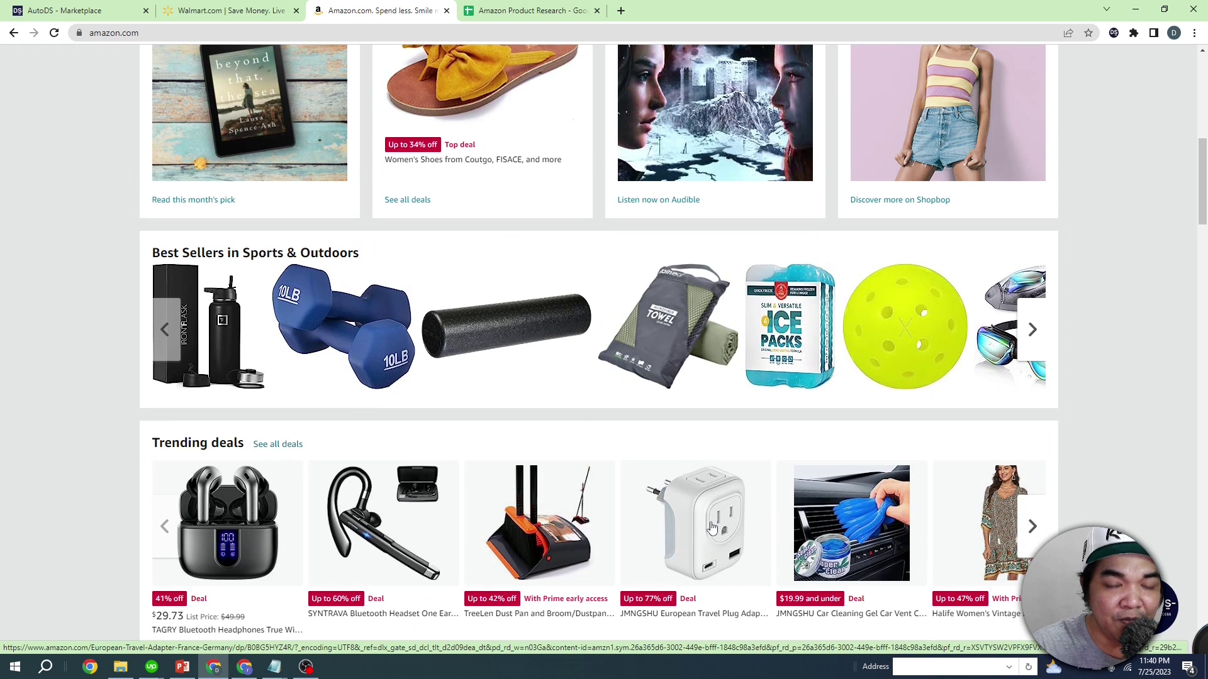
{"action": "scroll", "coordinate": [711, 527], "scroll_direction": "up", "scroll_amount": 8}
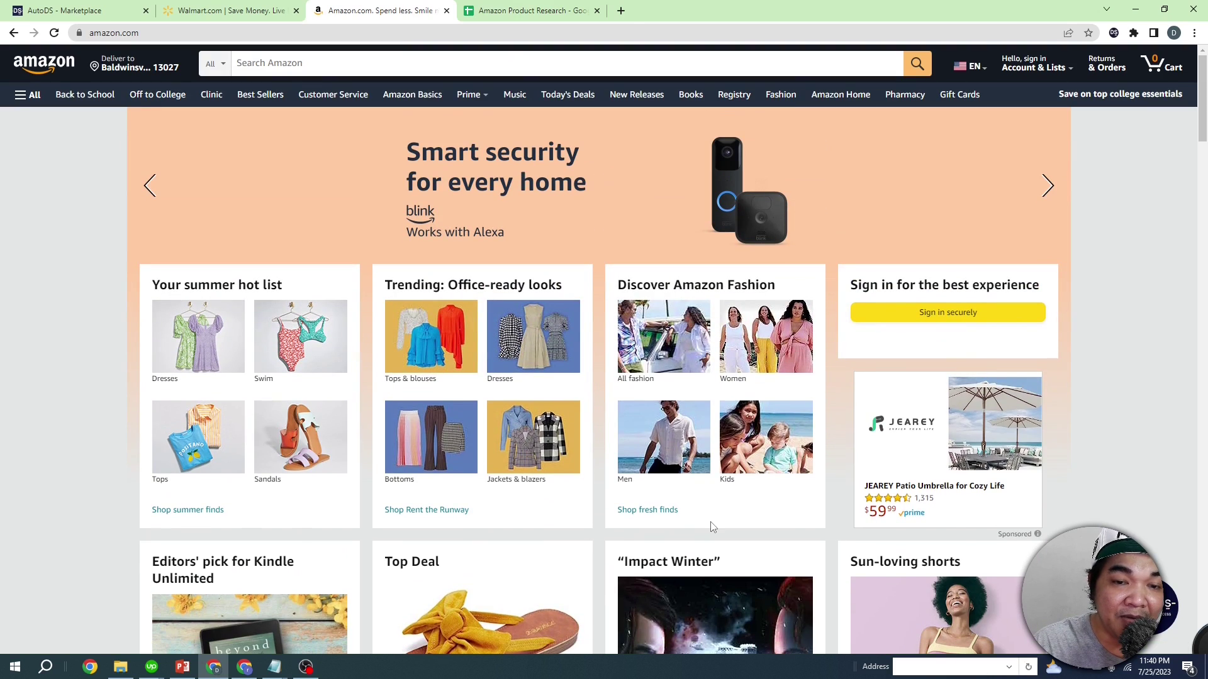
- Return to Walmart's departments and open the Mailboxes category in the Hardware group of Home Improvement
{"action": "left_click", "coordinate": [272, 11]}
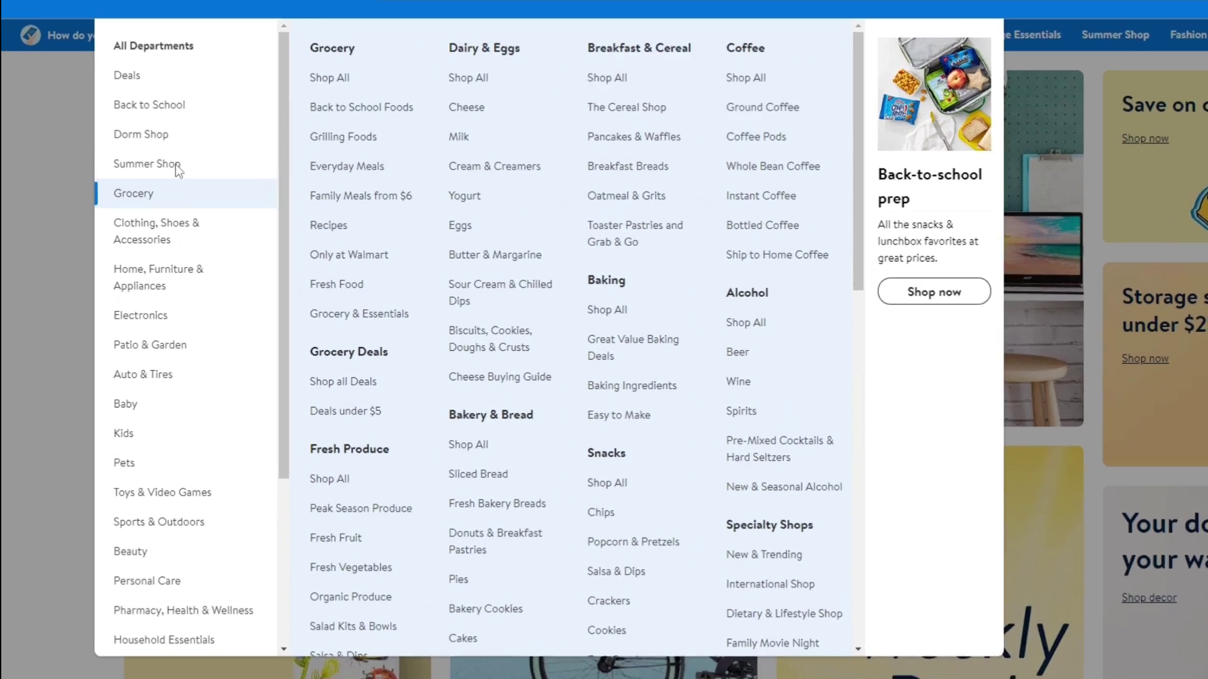
{"action": "mouse_move", "coordinate": [111, 454]}
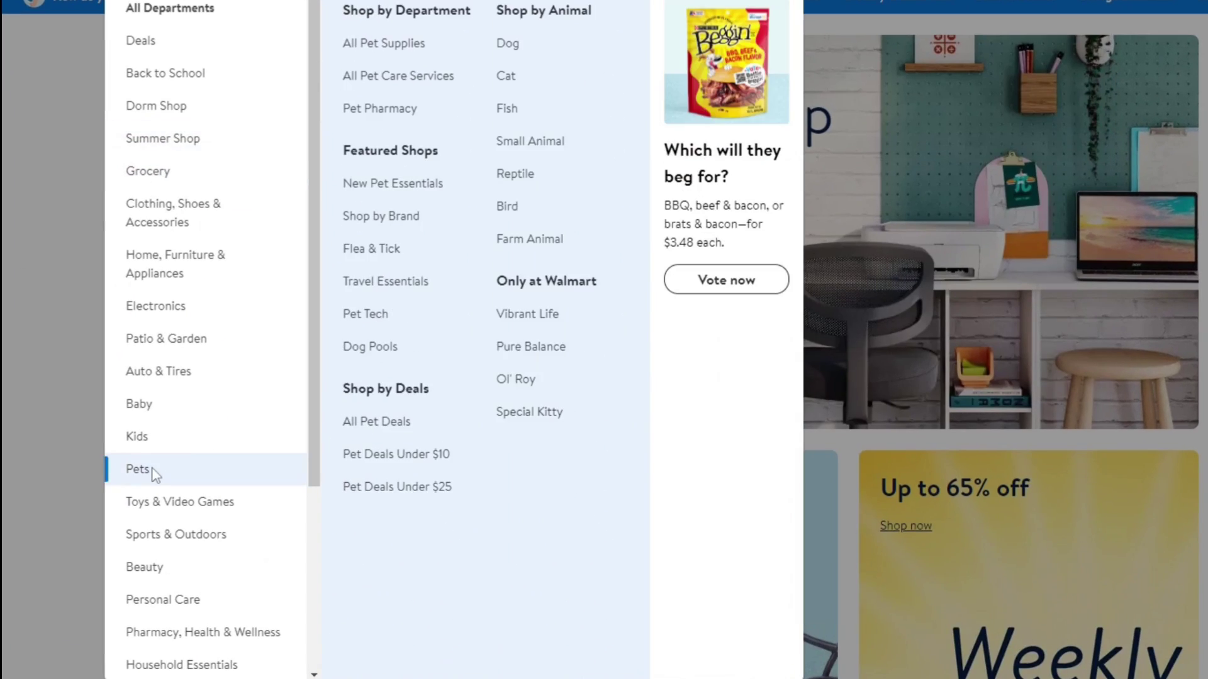
{"action": "mouse_move", "coordinate": [209, 512]}
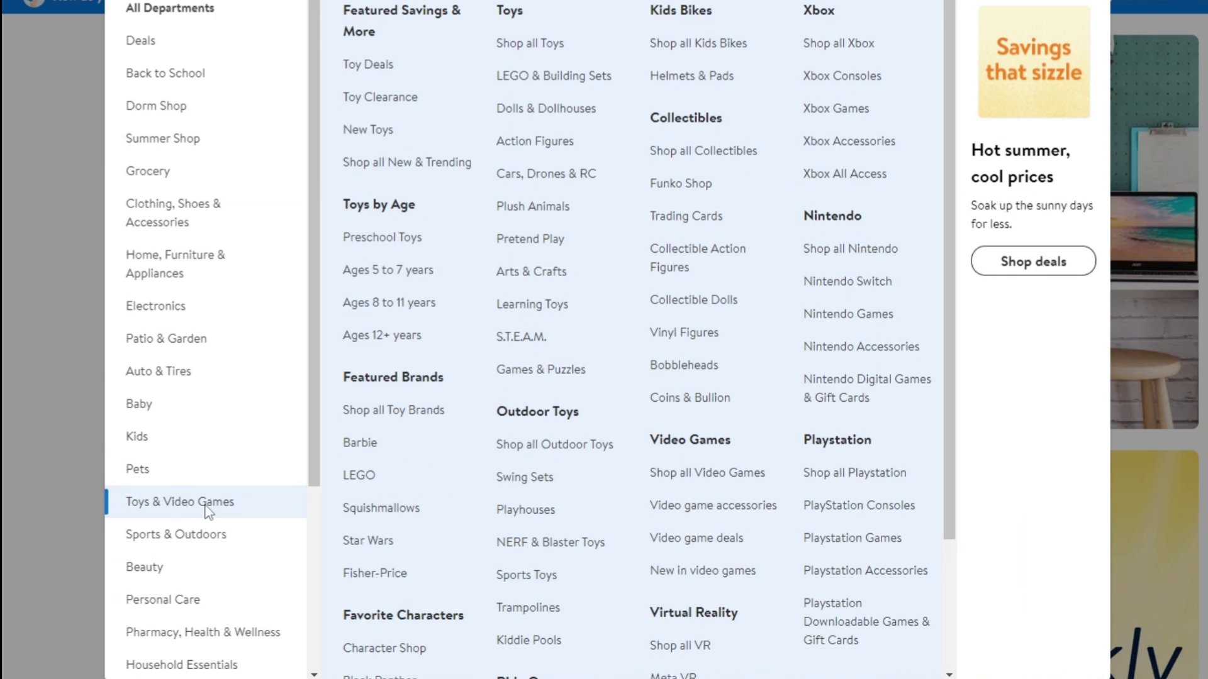
{"action": "scroll", "coordinate": [209, 512], "scroll_direction": "down", "scroll_amount": 4}
{"action": "mouse_move", "coordinate": [198, 442]}
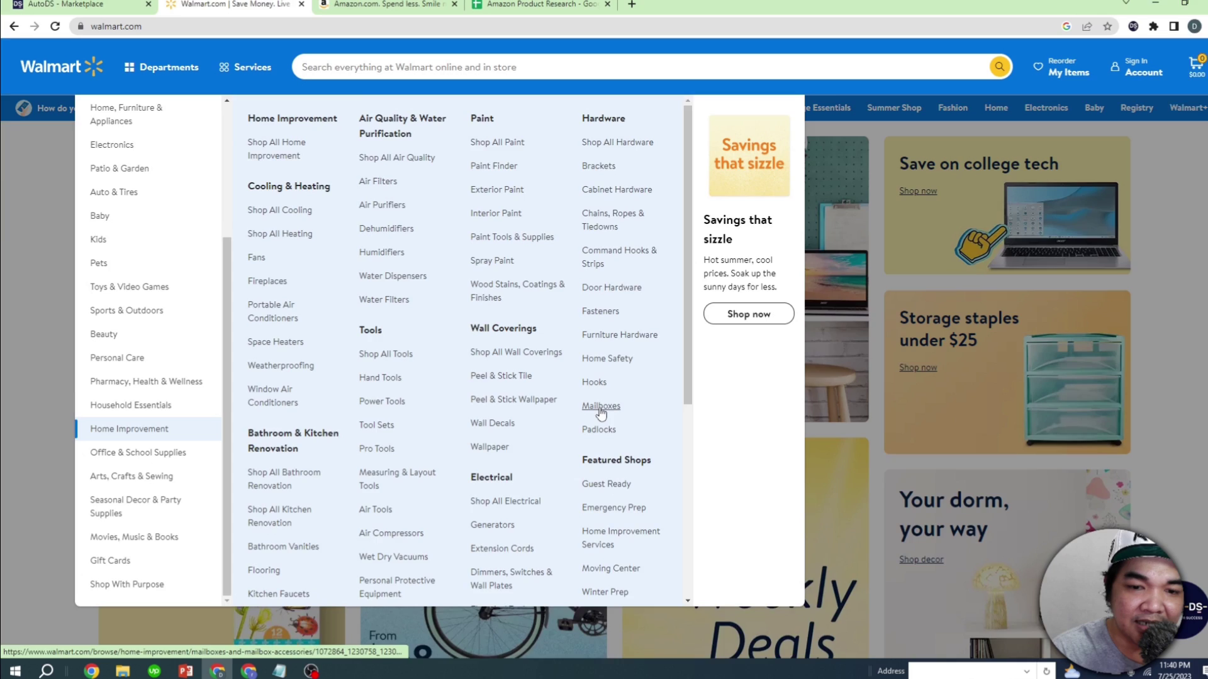
{"action": "left_click", "coordinate": [601, 406]}
- Look through the mailbox listings and open the Gibraltar Mailboxes Classic Medium, Steel, Post Mount Mailbox, Black, T1S00B00
{"action": "scroll", "coordinate": [89, 243], "scroll_direction": "down", "scroll_amount": 4}
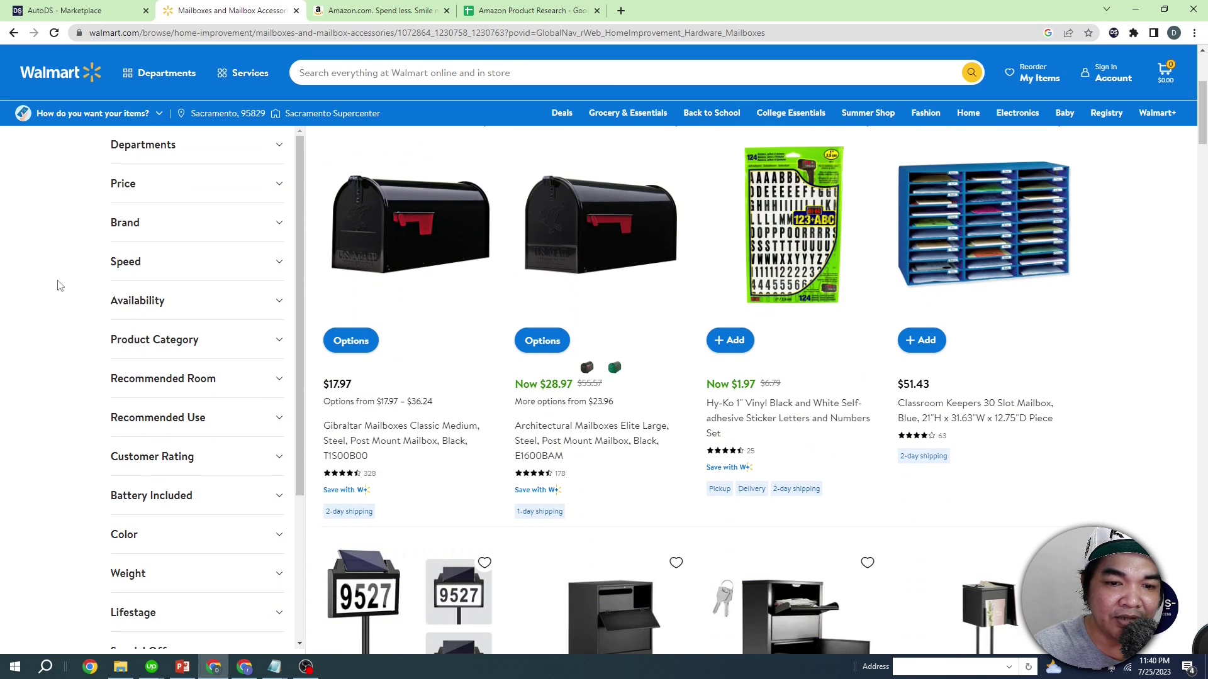
{"action": "scroll", "coordinate": [979, 306], "scroll_direction": "down", "scroll_amount": 5}
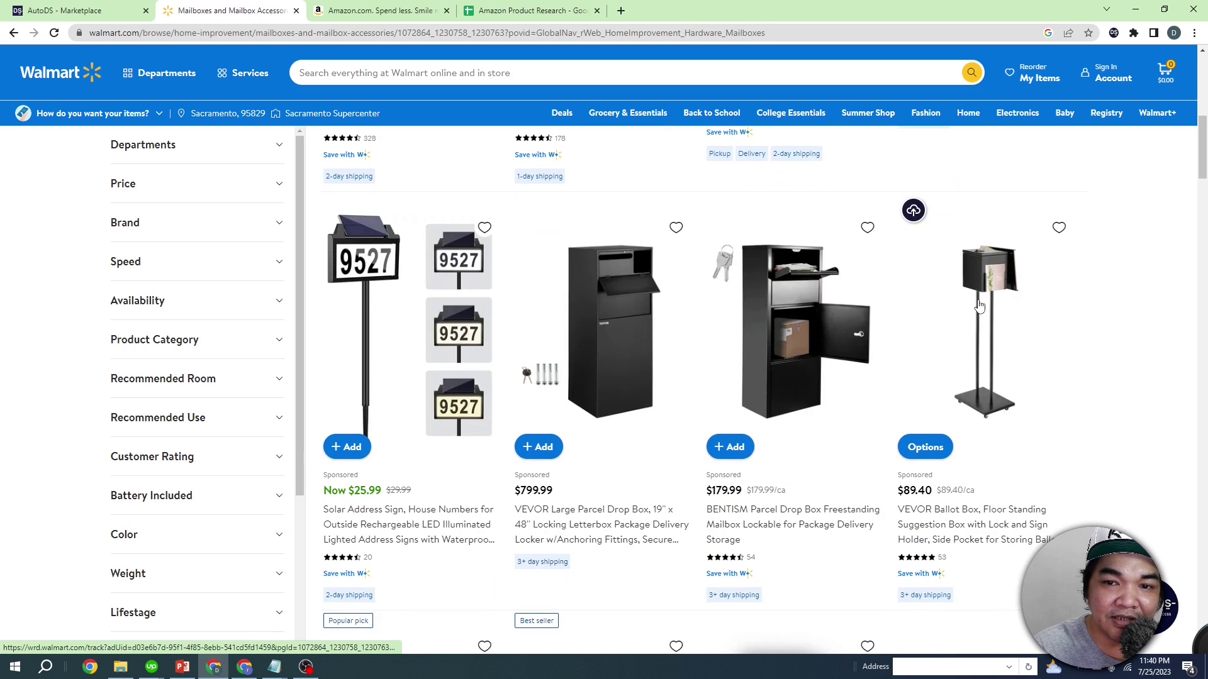
{"action": "scroll", "coordinate": [906, 314], "scroll_direction": "up", "scroll_amount": 4}
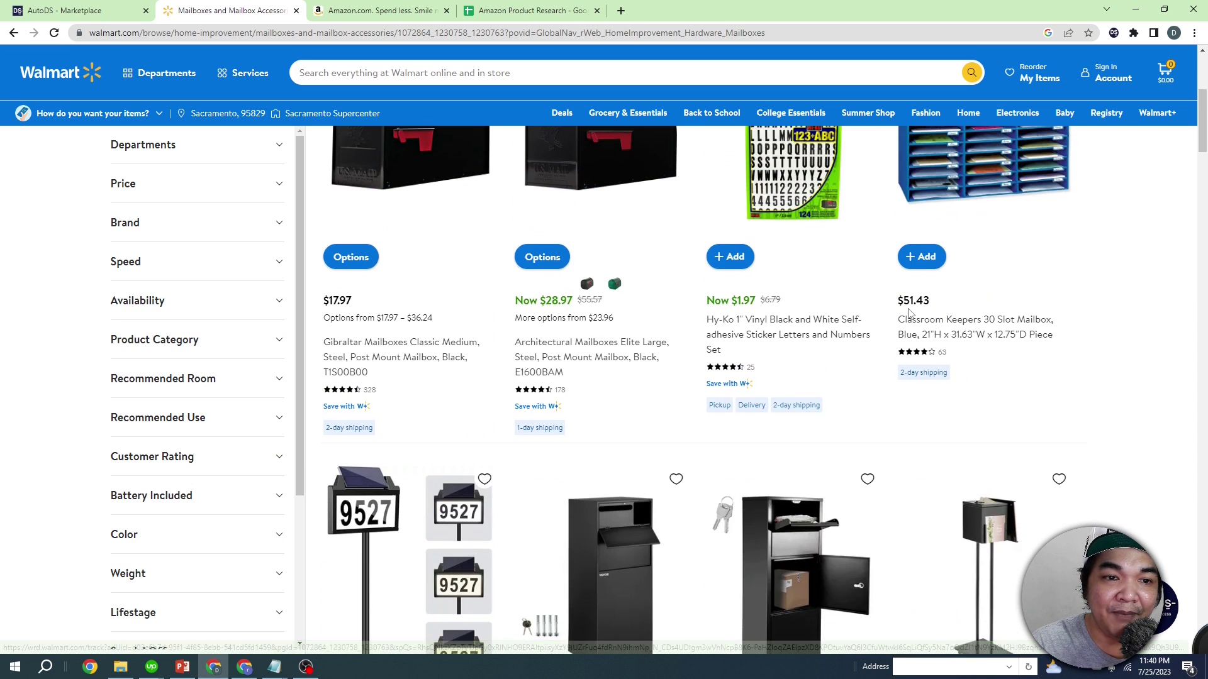
{"action": "scroll", "coordinate": [908, 312], "scroll_direction": "up", "scroll_amount": 3}
{"action": "scroll", "coordinate": [346, 468], "scroll_direction": "down", "scroll_amount": 1}
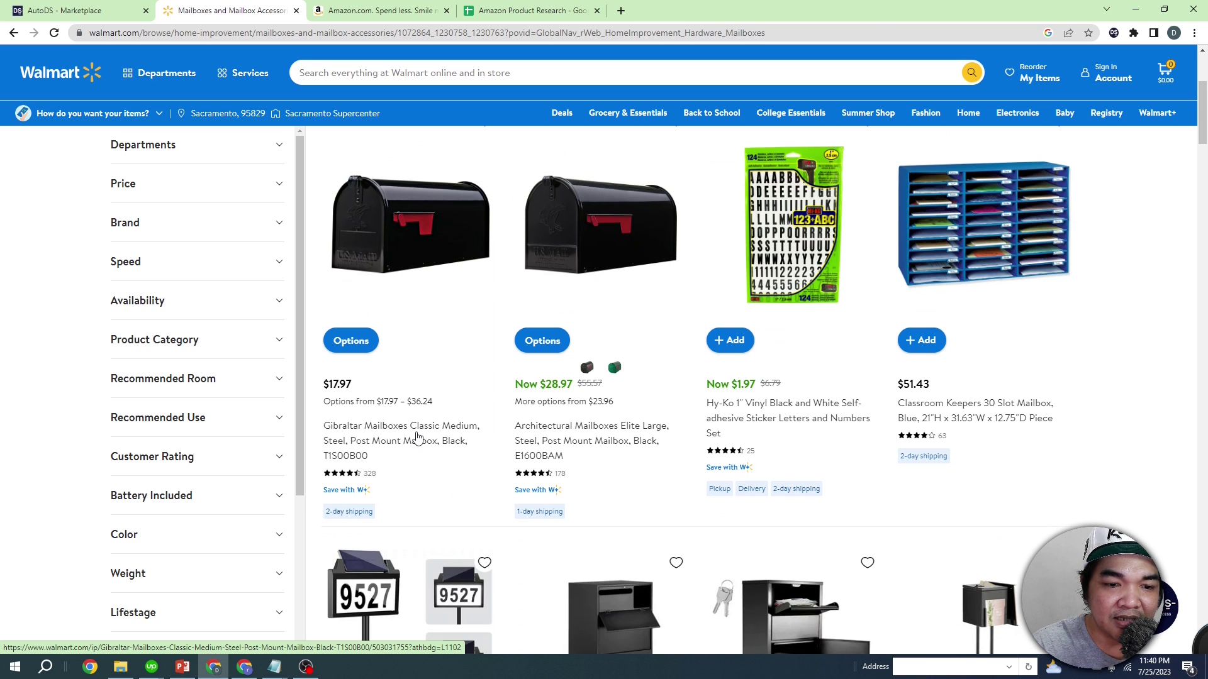
{"action": "left_click", "coordinate": [440, 234]}
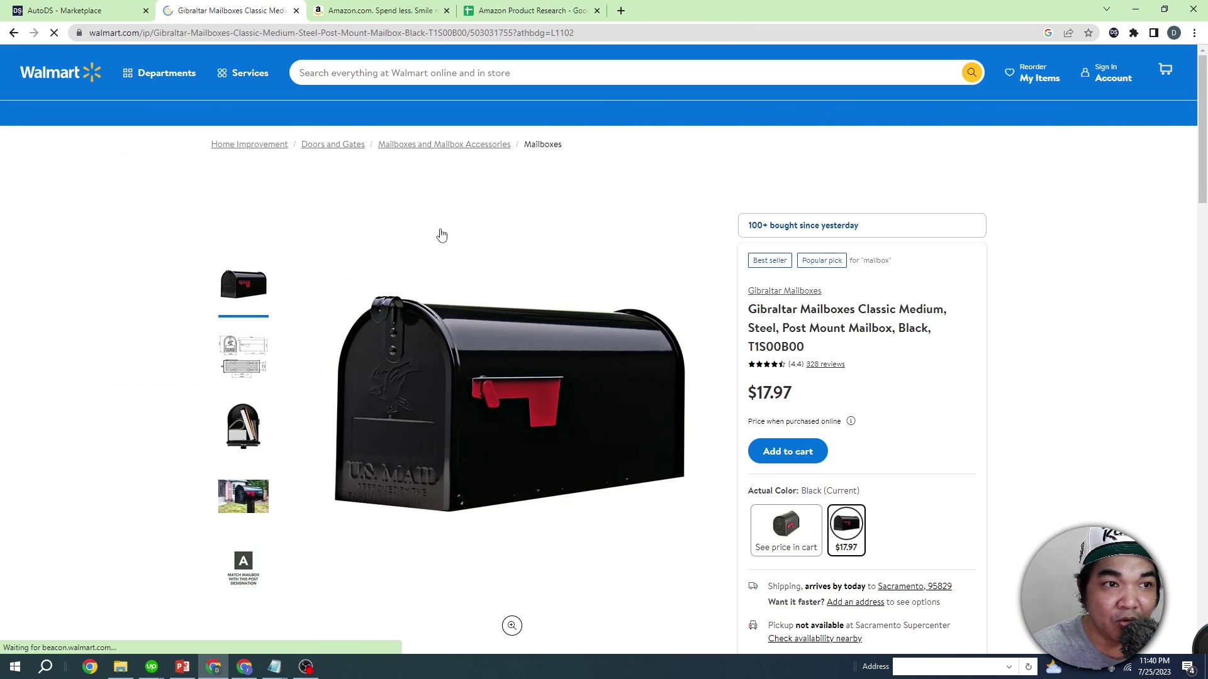
- Copy the product title up to "Black" from Walmart and search Amazon for "Gibraltar Mailboxes Classic Medium, Steel, Post Mount Mailbox, Black"
{"action": "scroll", "coordinate": [834, 412], "scroll_direction": "down", "scroll_amount": 3}
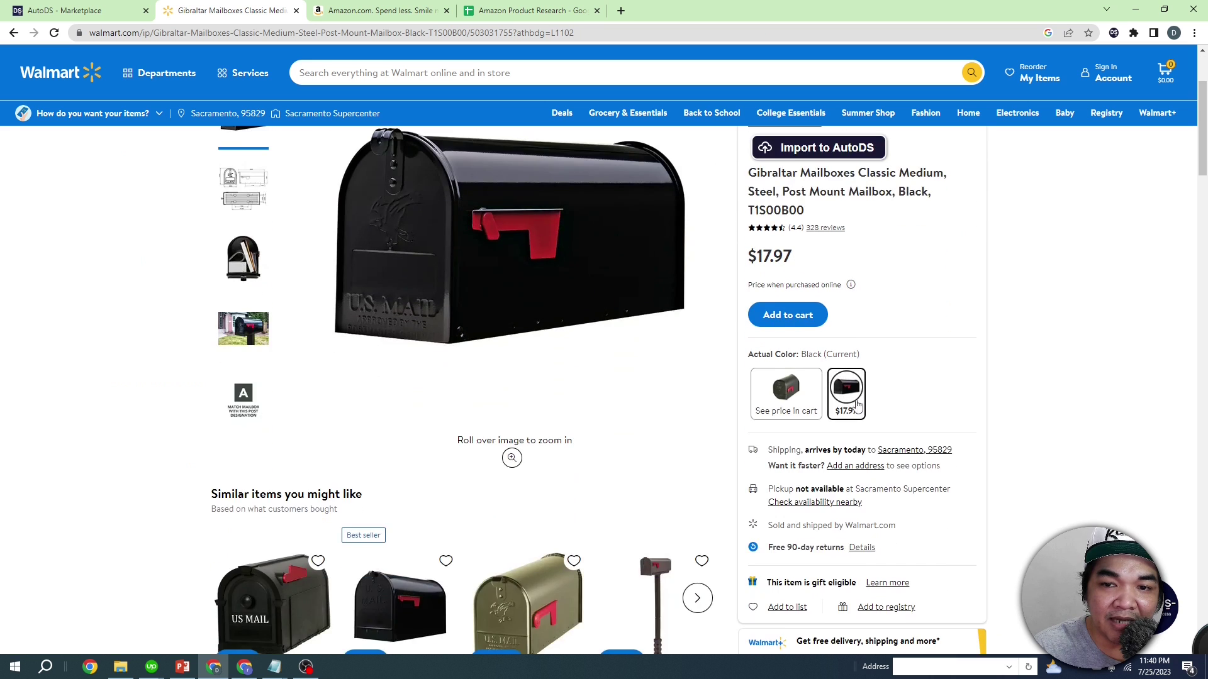
{"action": "scroll", "coordinate": [881, 403], "scroll_direction": "up", "scroll_amount": 2}
{"action": "left_click_drag", "start_coordinate": [749, 257], "coordinate": [929, 277]}
{"action": "key", "text": "ctrl+c"}
{"action": "left_click", "coordinate": [377, 11]}
{"action": "left_click", "coordinate": [418, 66]}
{"action": "key", "text": "ctrl+v"}
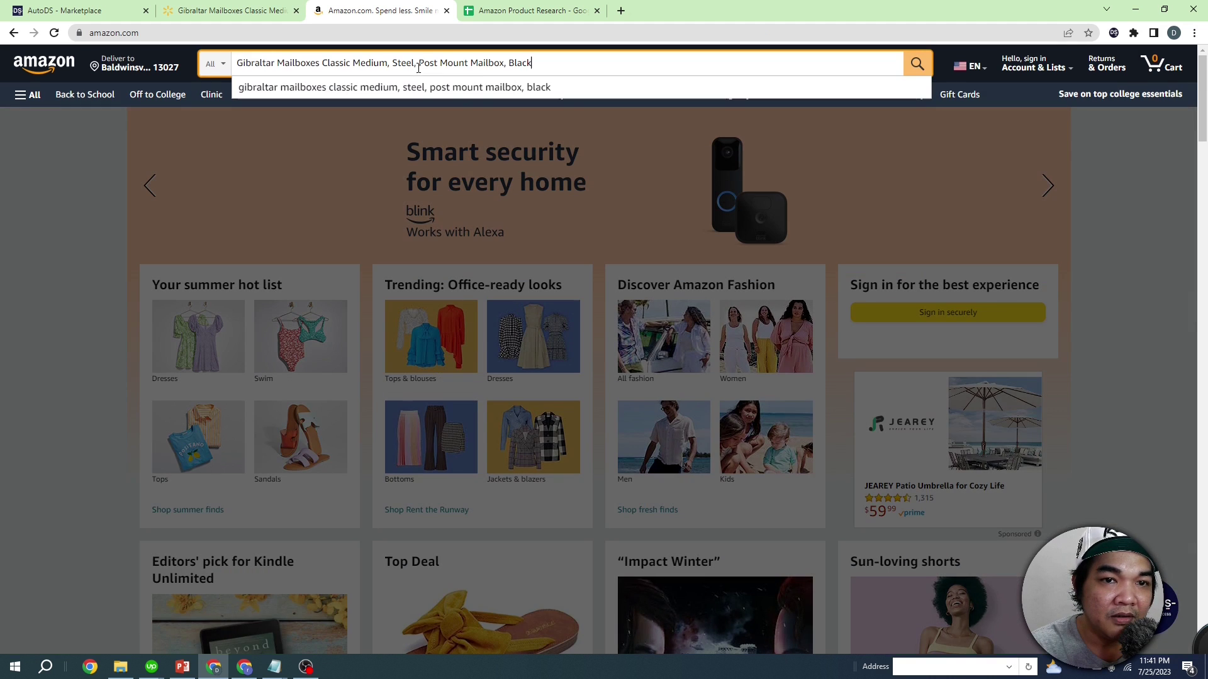
{"action": "left_click", "coordinate": [917, 63]}
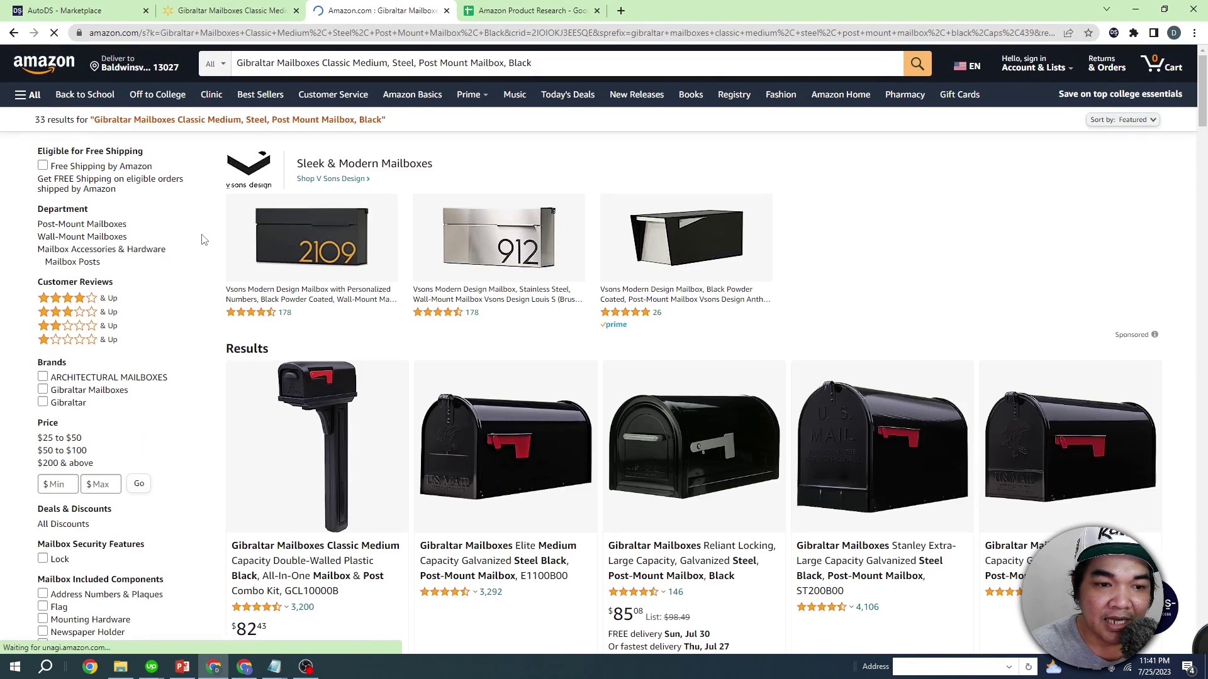
- Compare the mailboxes in the Amazon search results with the Walmart product page
{"action": "scroll", "coordinate": [214, 236], "scroll_direction": "down", "scroll_amount": 3}
{"action": "scroll", "coordinate": [213, 236], "scroll_direction": "down", "scroll_amount": 1}
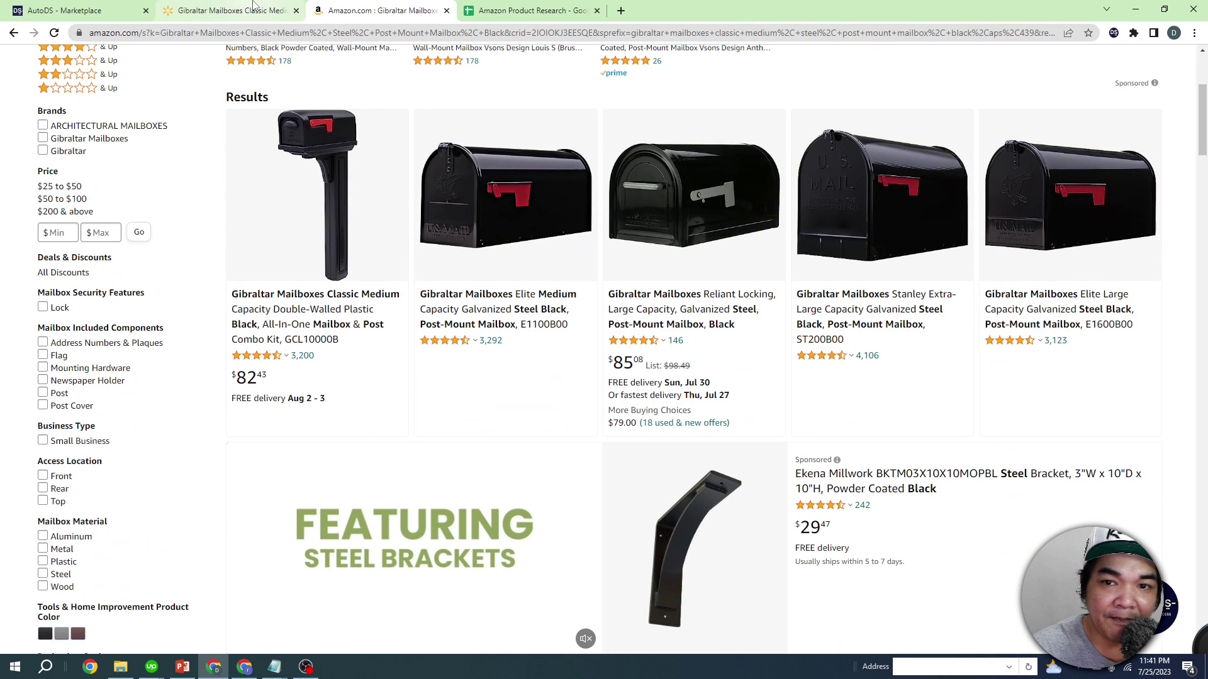
{"action": "left_click", "coordinate": [228, 10]}
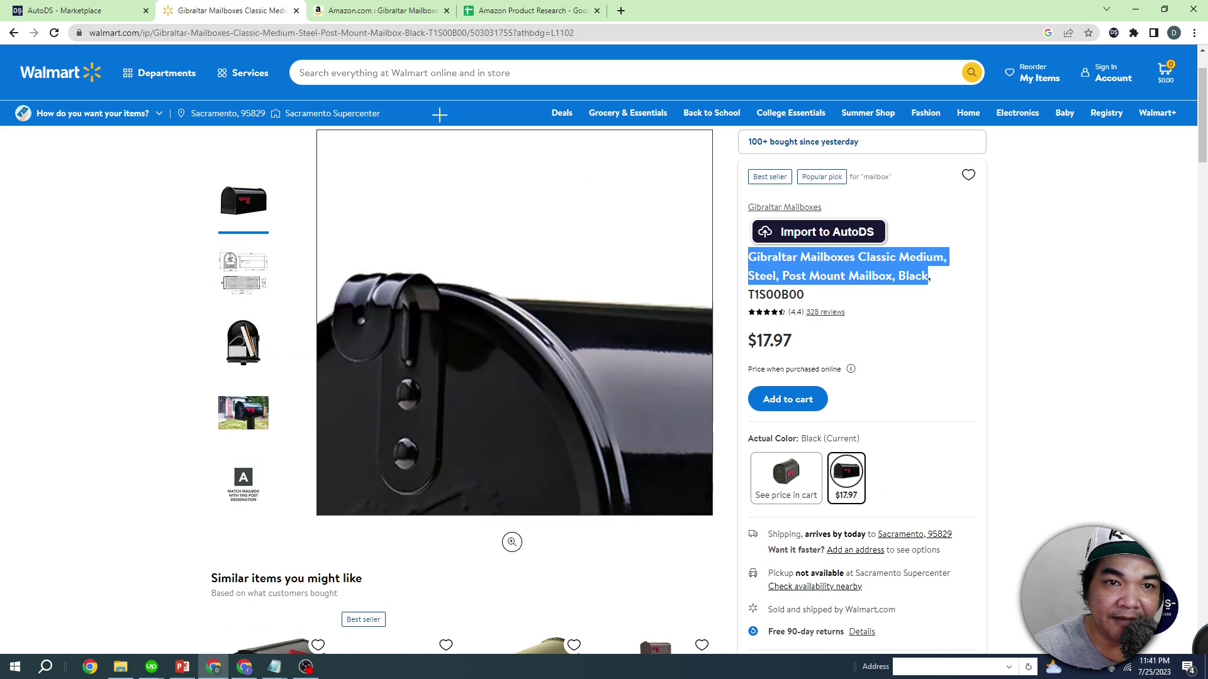
{"action": "left_click", "coordinate": [420, 7]}
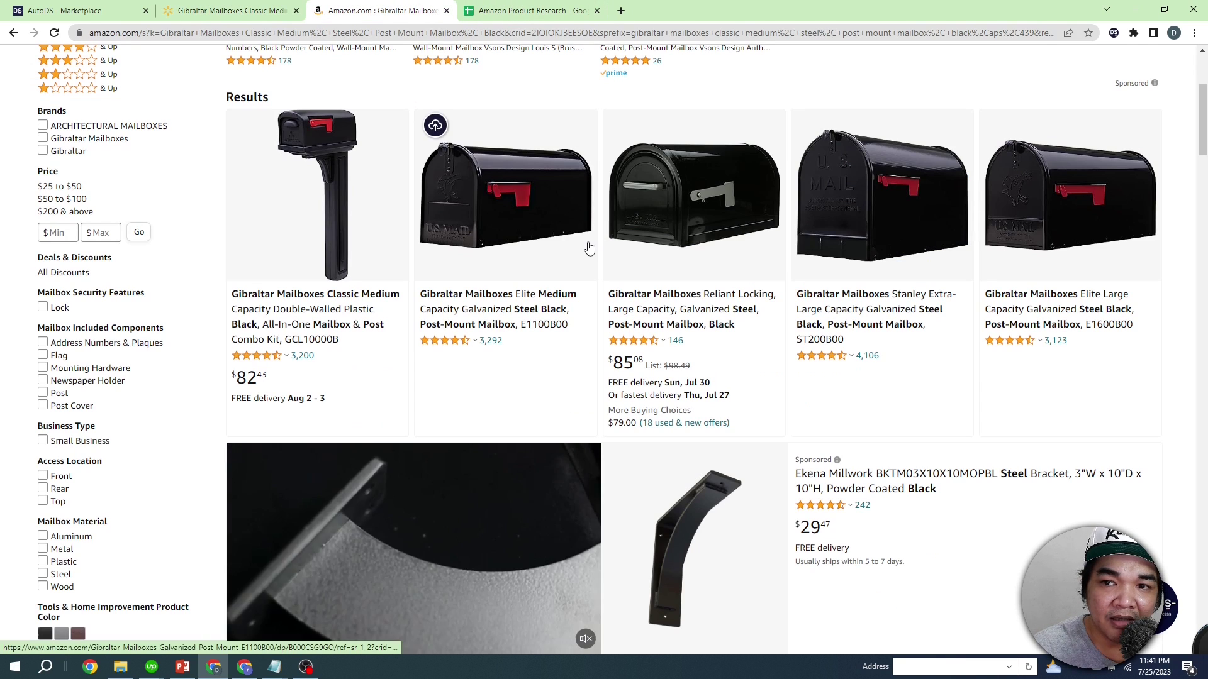
- Open the Gibraltar Mailboxes Stanley Extra-Large ST200B00 listing in a separate tab and check the prices of its gray and black options
{"action": "left_click", "coordinate": [862, 248], "text": "ctrl"}
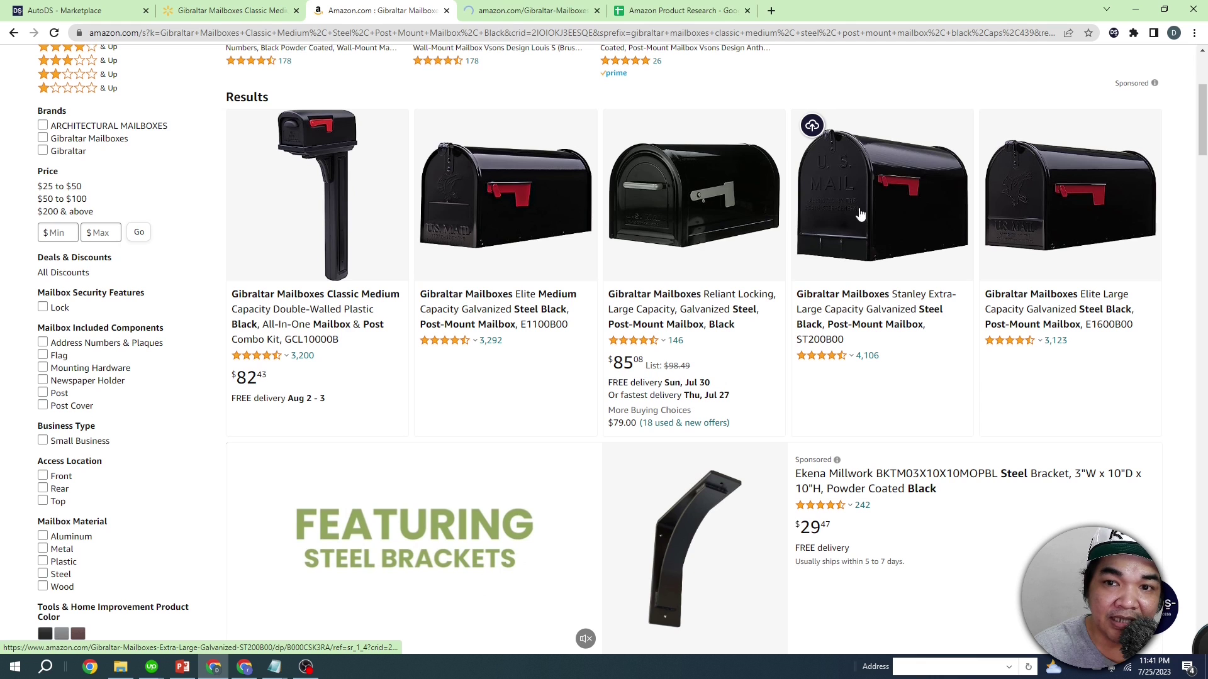
{"action": "mouse_move", "coordinate": [459, 343]}
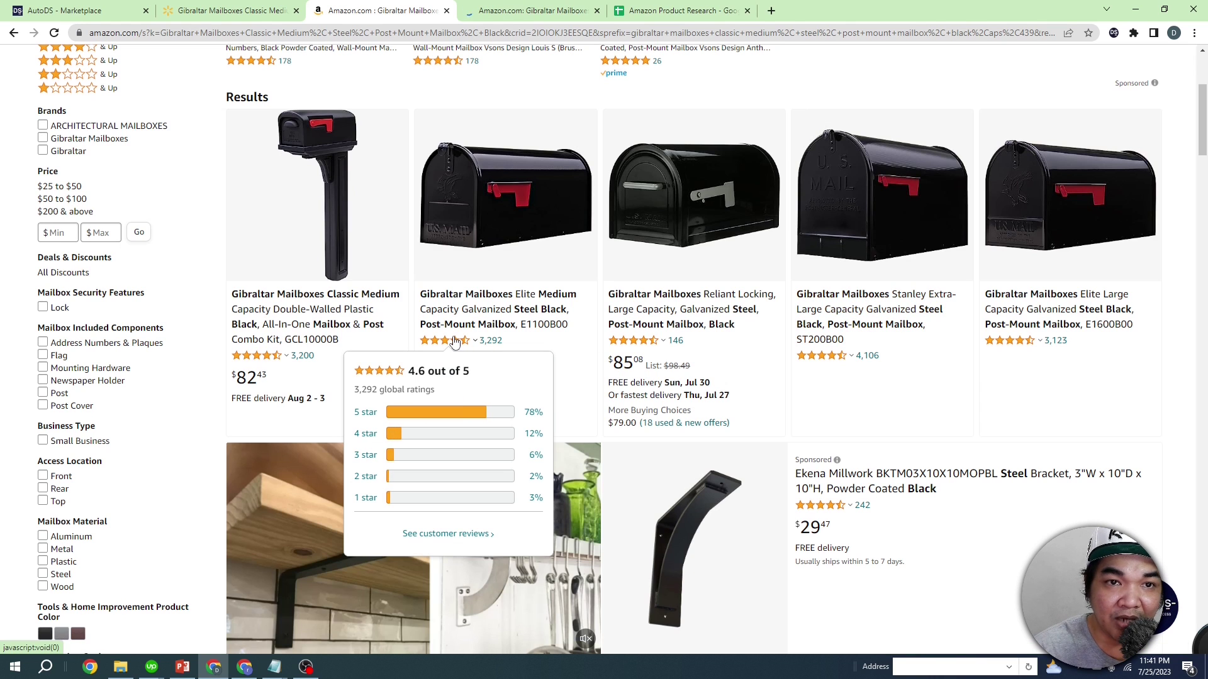
{"action": "key", "text": "ctrl+Tab"}
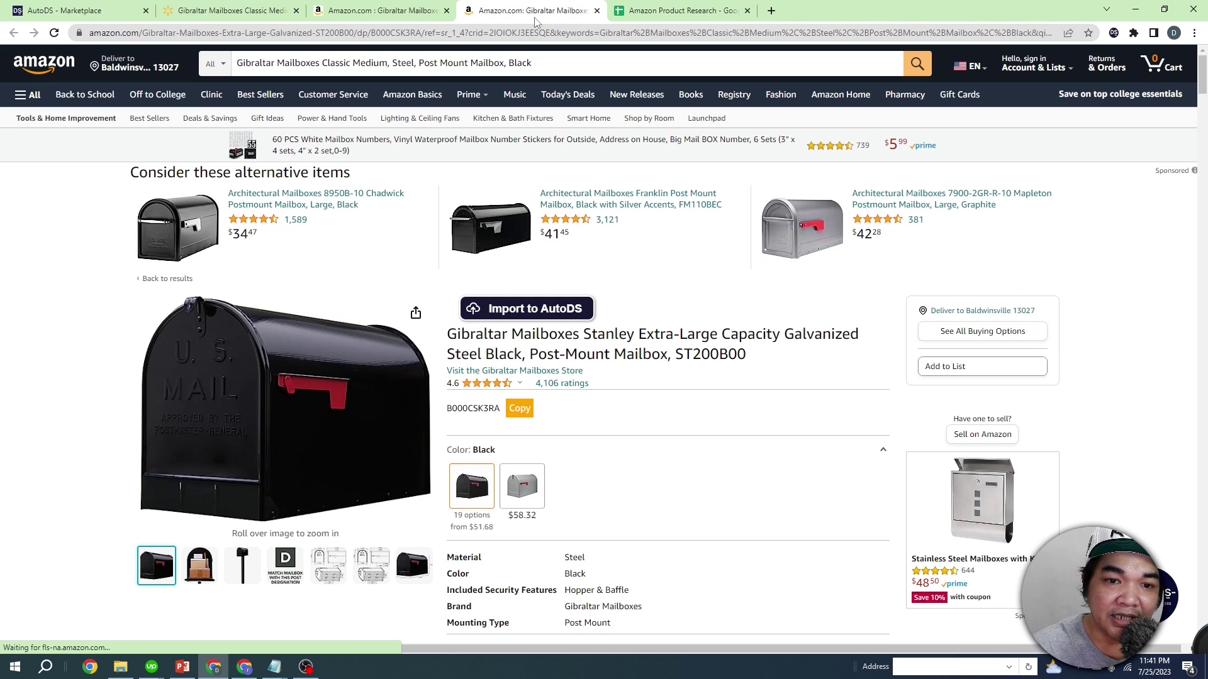
{"action": "mouse_move", "coordinate": [521, 521]}
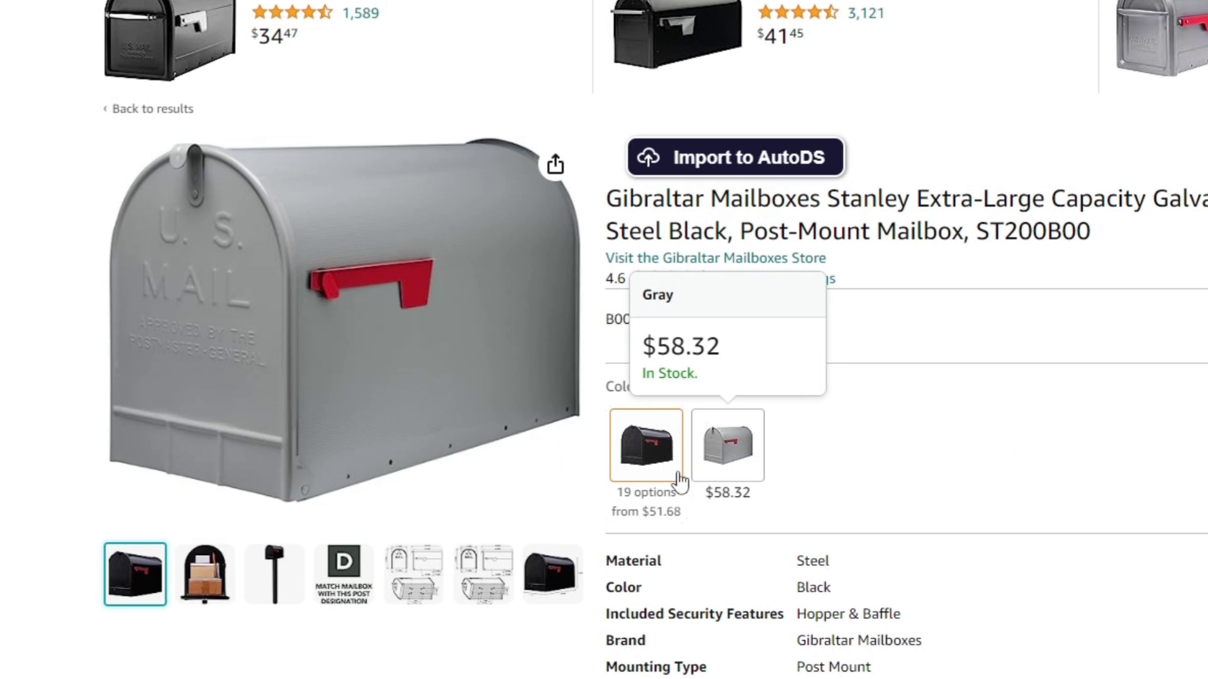
{"action": "mouse_move", "coordinate": [650, 465]}
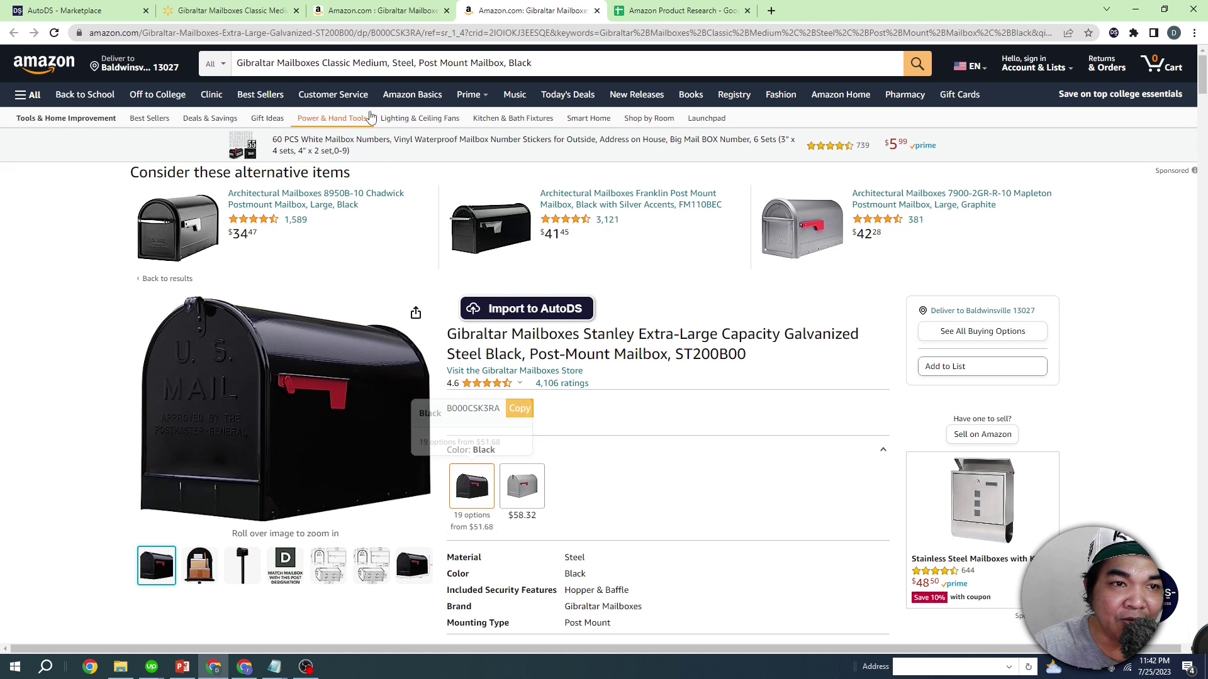
- Copy the Amazon listing's web address into cell E2 of the Amazon Product Research sheet, under Amazon
{"action": "left_click", "coordinate": [390, 33]}
{"action": "key", "text": "ctrl+c"}
{"action": "left_click", "coordinate": [680, 11]}
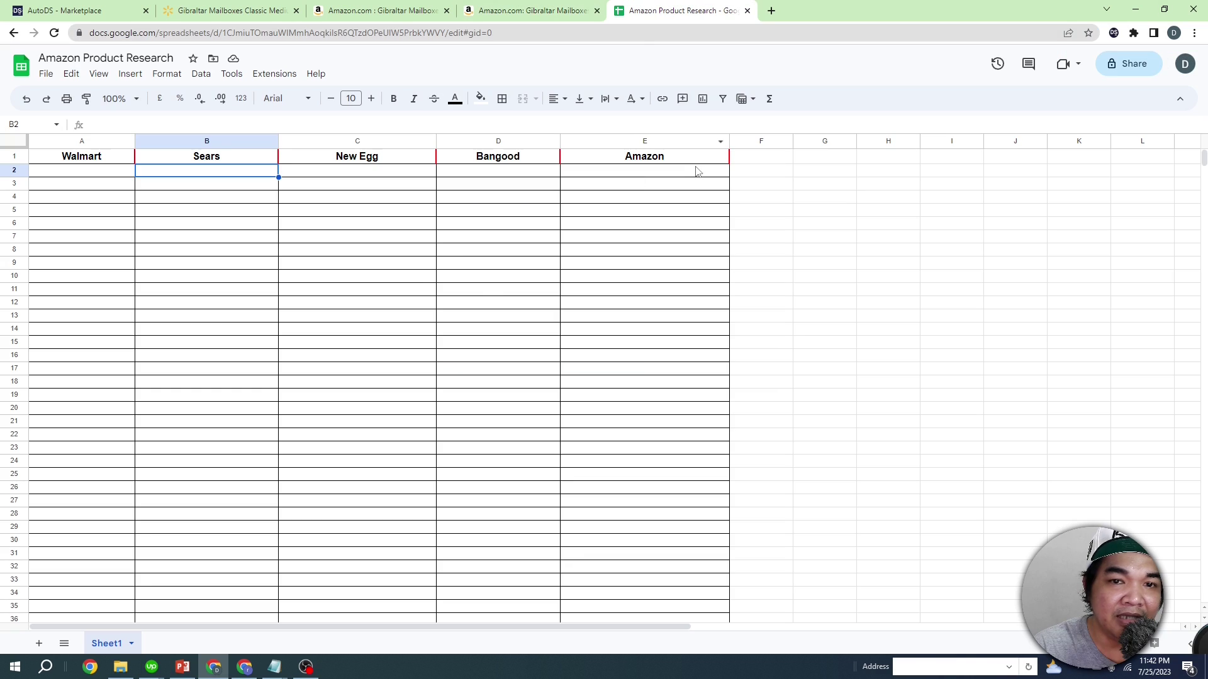
{"action": "left_click", "coordinate": [692, 170]}
{"action": "key", "text": "ctrl+v"}
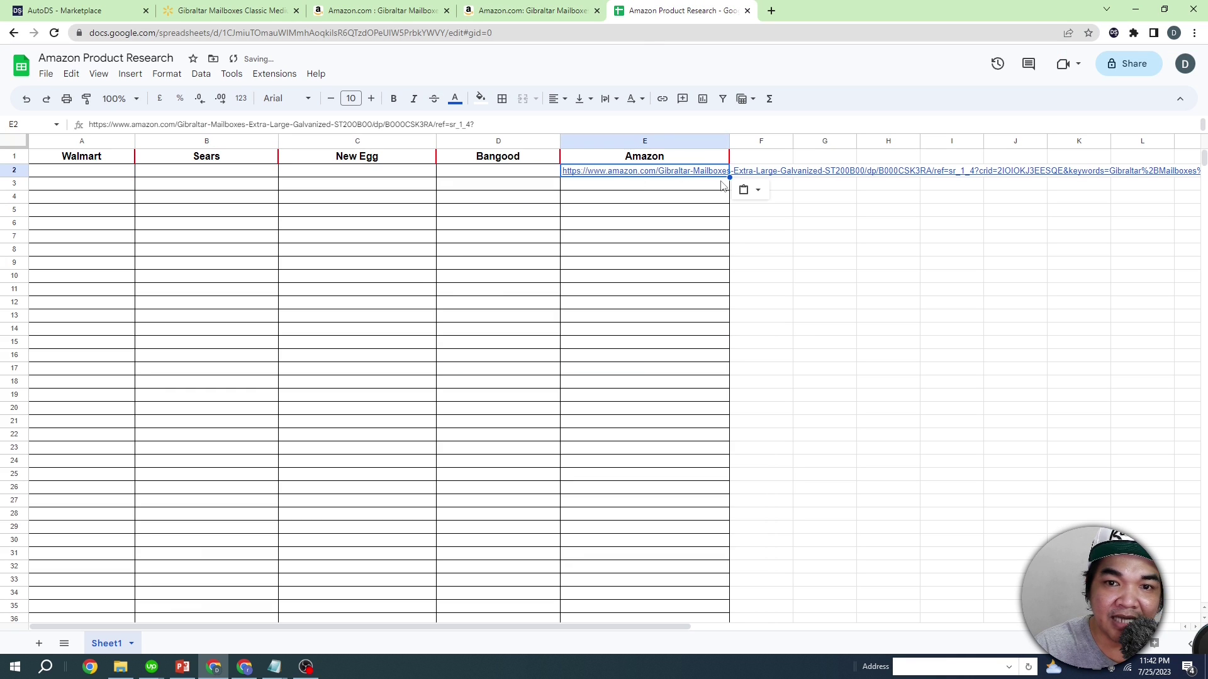
- Copy the Walmart mailbox page's web address into cell A2 of the research sheet, under Walmart
{"action": "left_click", "coordinate": [230, 10]}
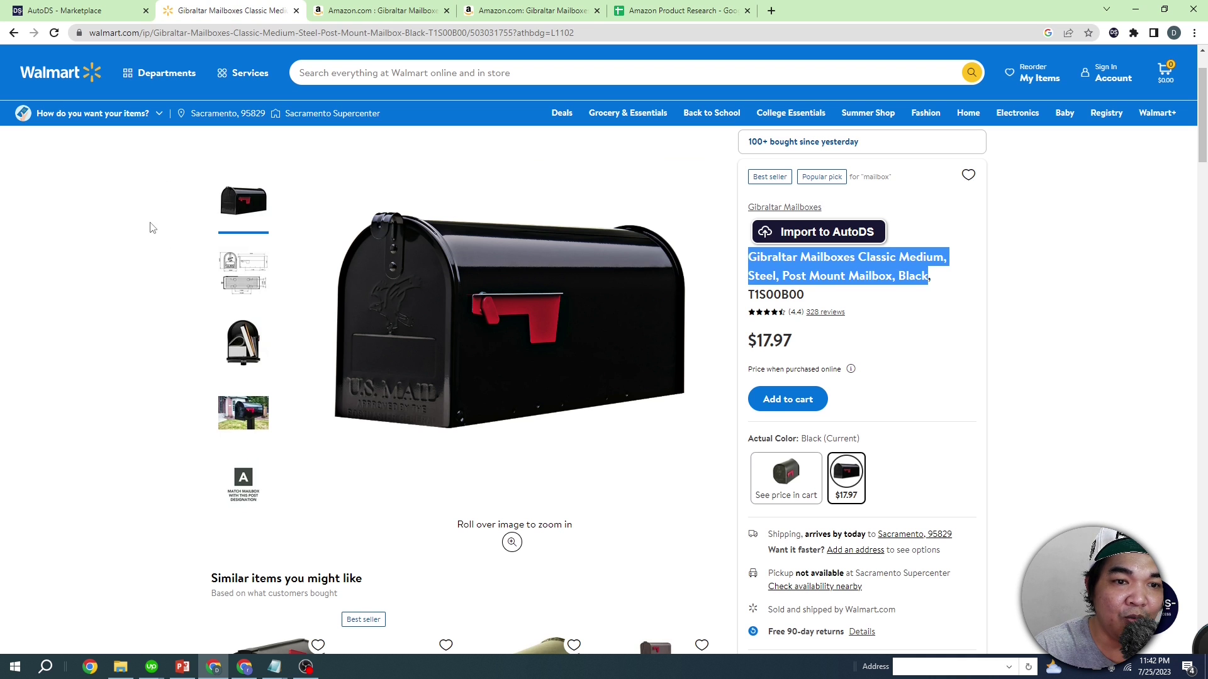
{"action": "left_click", "coordinate": [286, 33]}
{"action": "key", "text": "ctrl+c"}
{"action": "left_click", "coordinate": [615, 10]}
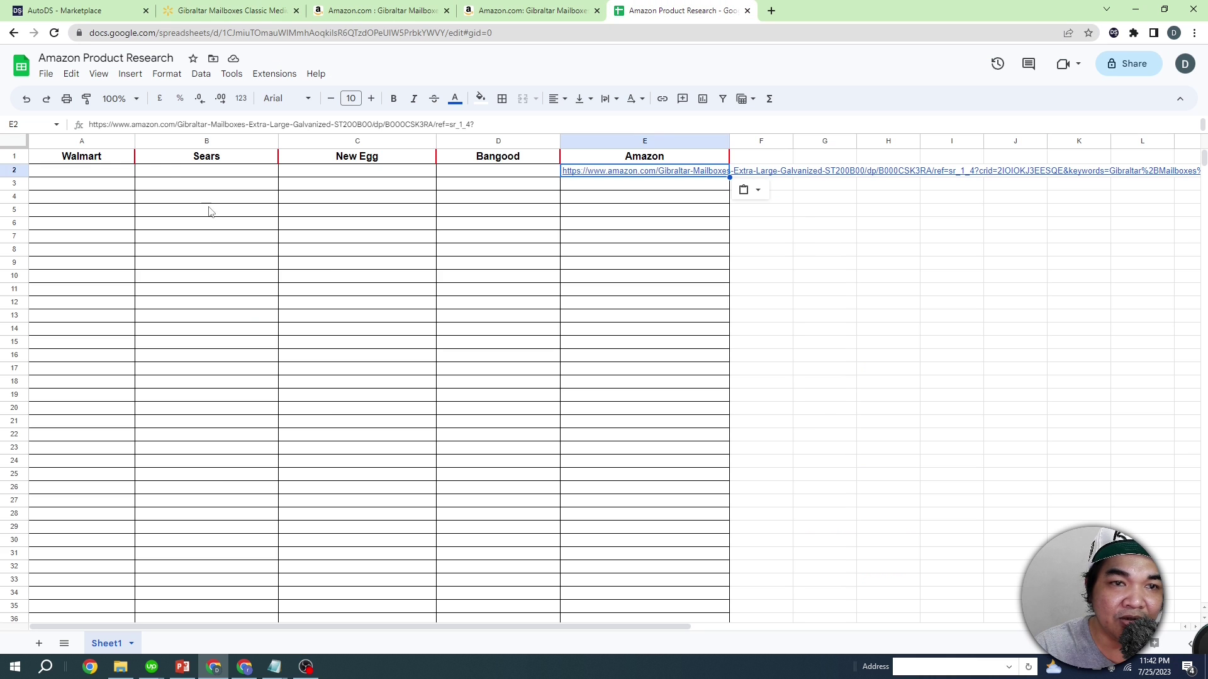
{"action": "left_click", "coordinate": [86, 171]}
{"action": "key", "text": "ctrl+v"}
{"action": "left_click", "coordinate": [214, 173]}
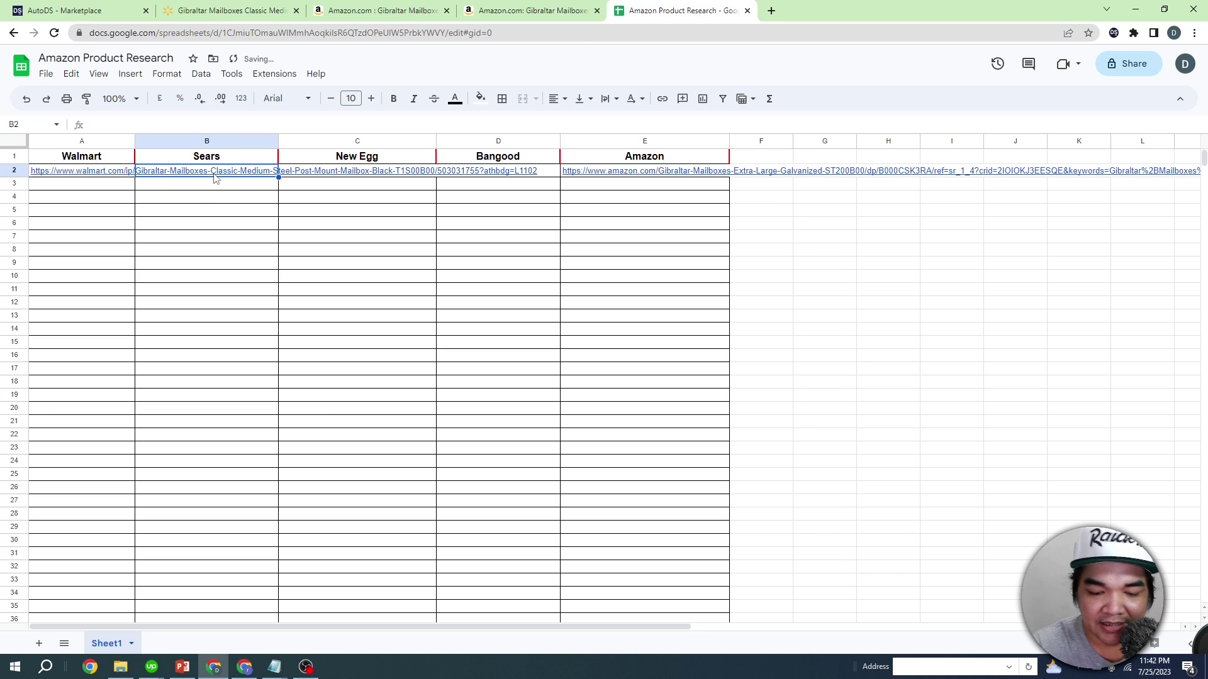
- Enter "-" as a placeholder in cells B2, C2, D2 and F2 of the research sheet
{"action": "type", "text": "-"}
{"action": "key", "text": "Tab"}
{"action": "type", "text": "-"}
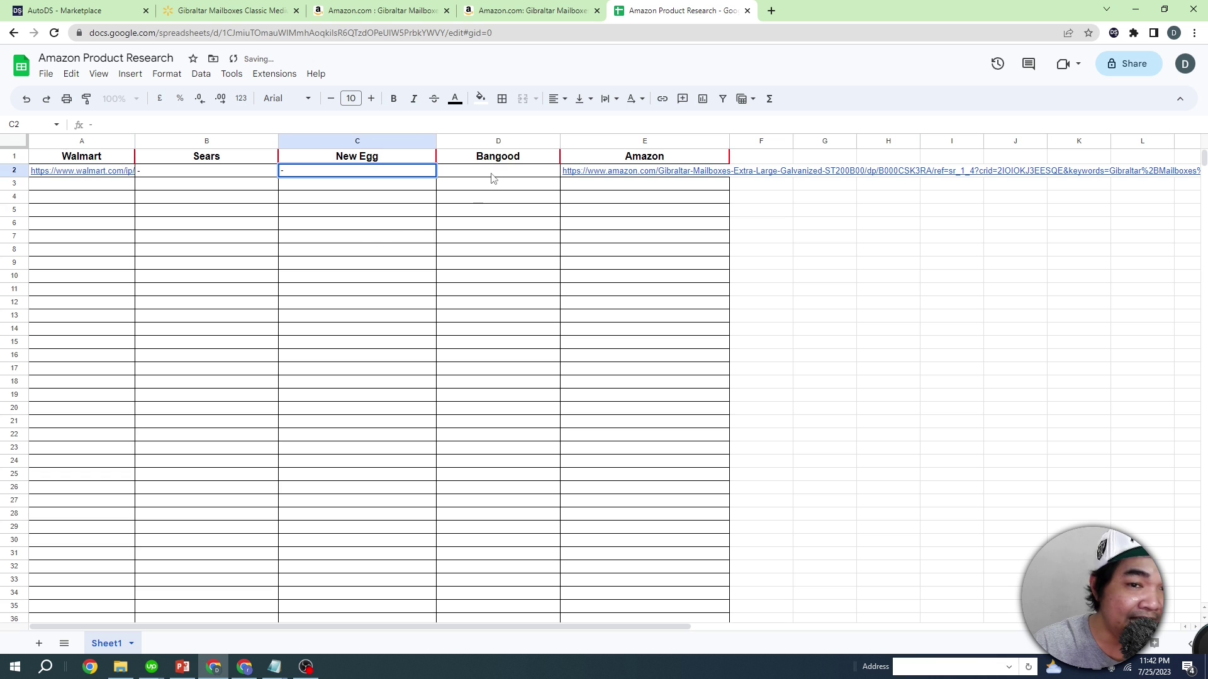
{"action": "key", "text": "Tab"}
{"action": "type", "text": "-"}
{"action": "left_click", "coordinate": [762, 176]}
{"action": "type", "text": "-"}
{"action": "left_click", "coordinate": [762, 277]}
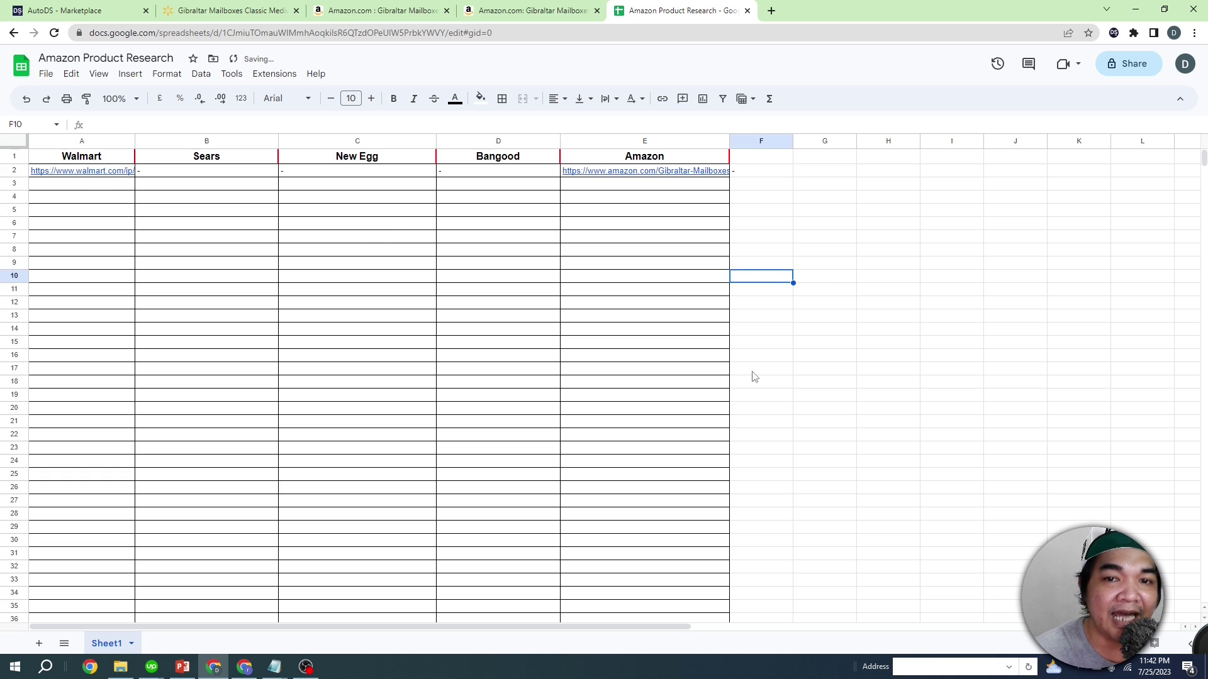
- Return to Walmart's Mailboxes and Mailbox Accessories category and look through its listings for another product to research
{"action": "mouse_move", "coordinate": [88, 175]}
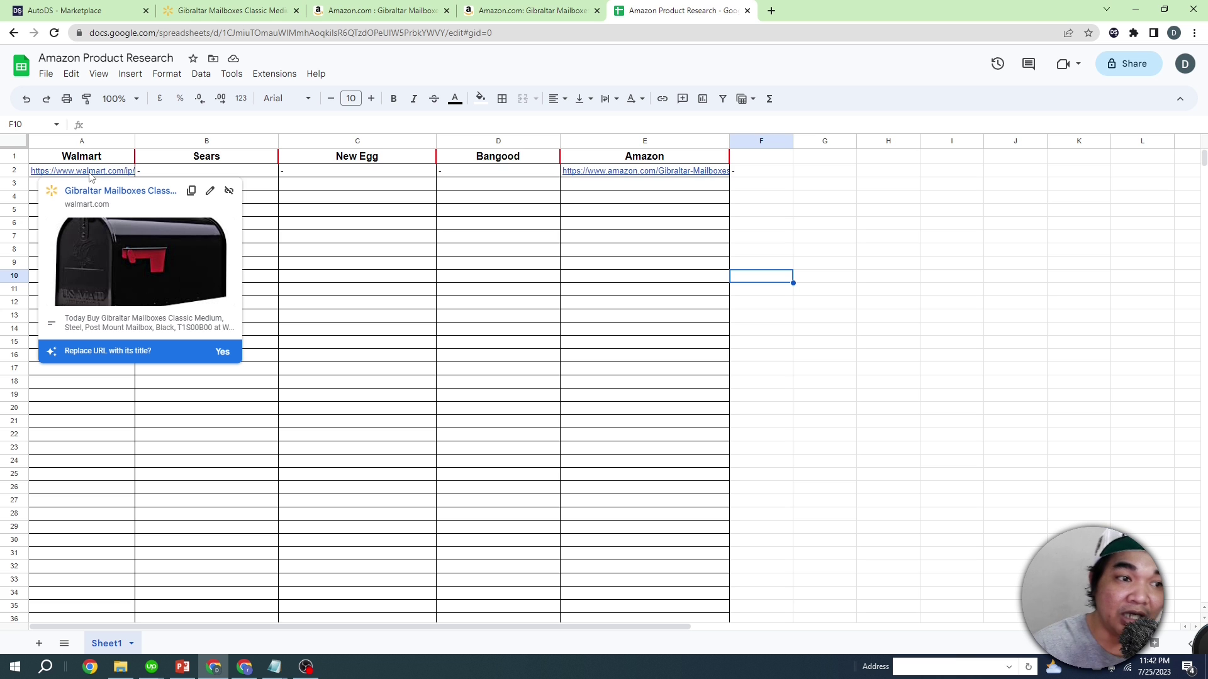
{"action": "left_click", "coordinate": [271, 12]}
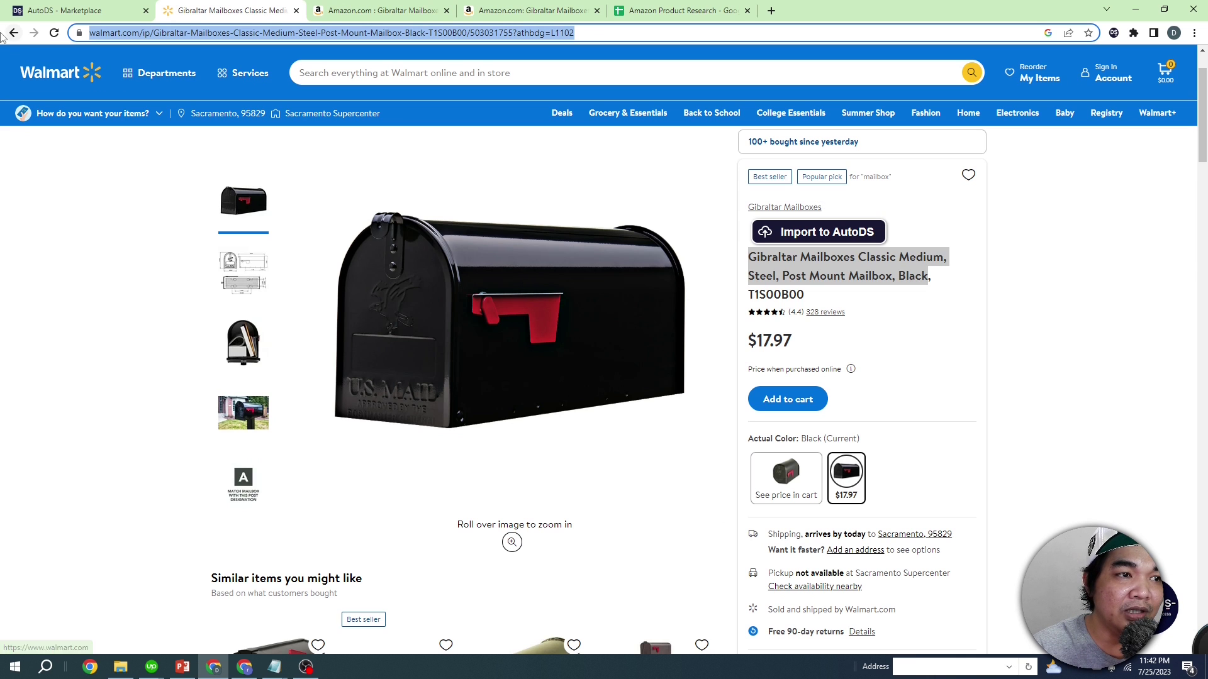
{"action": "key", "text": "alt+Left"}
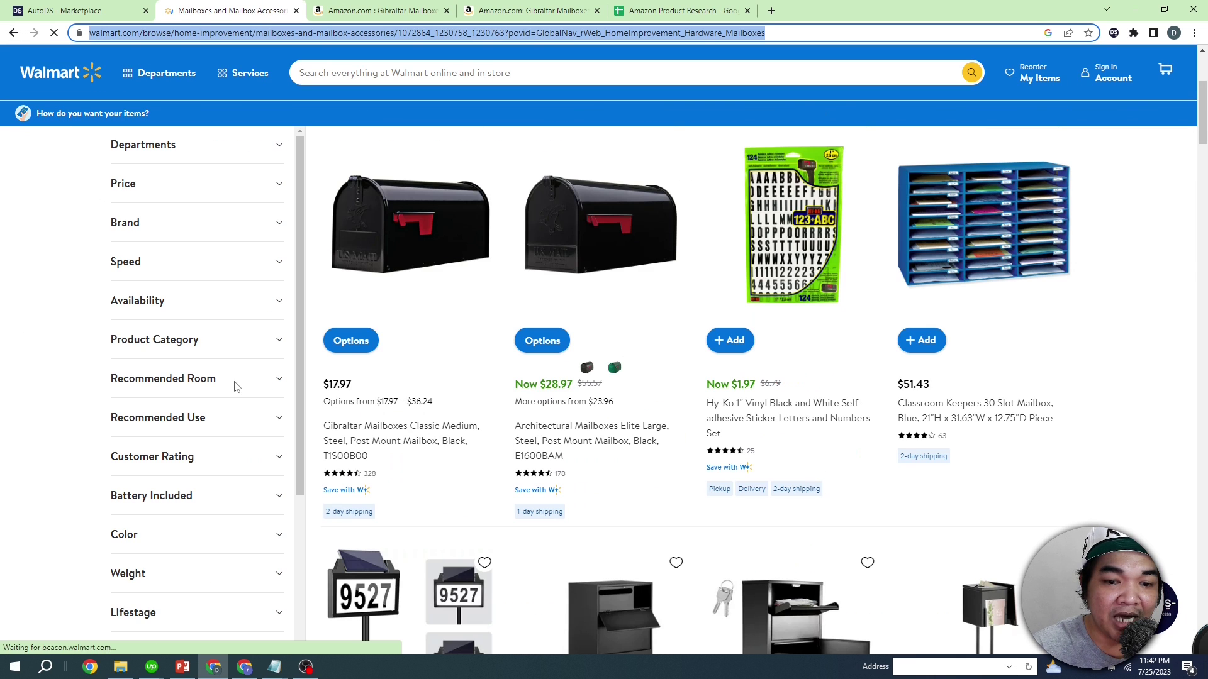
{"action": "scroll", "coordinate": [585, 352], "scroll_direction": "down", "scroll_amount": 15}
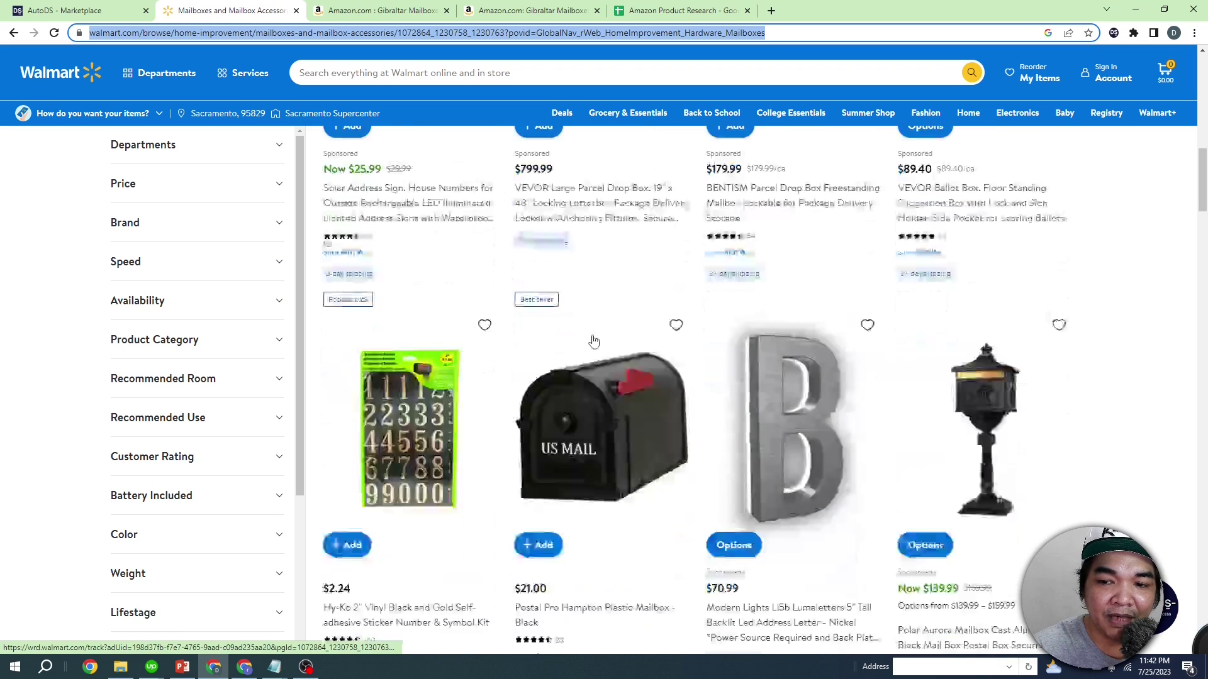
{"action": "scroll", "coordinate": [595, 340], "scroll_direction": "down", "scroll_amount": 8}
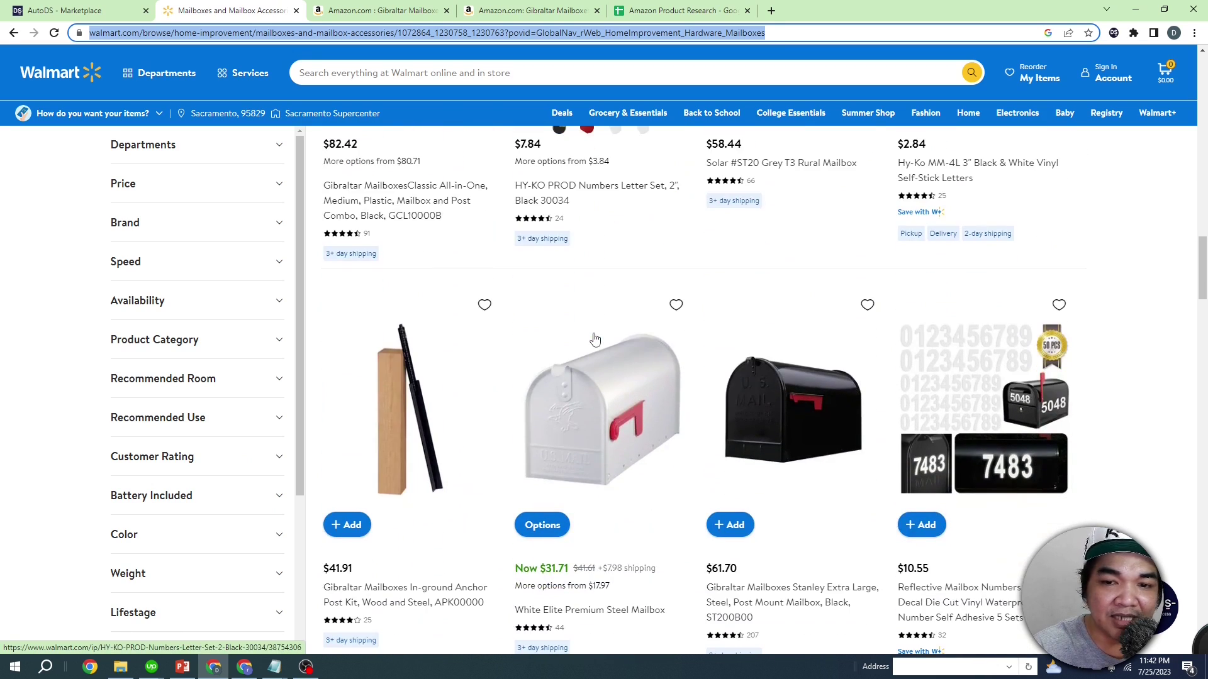
{"action": "scroll", "coordinate": [595, 337], "scroll_direction": "down", "scroll_amount": 8}
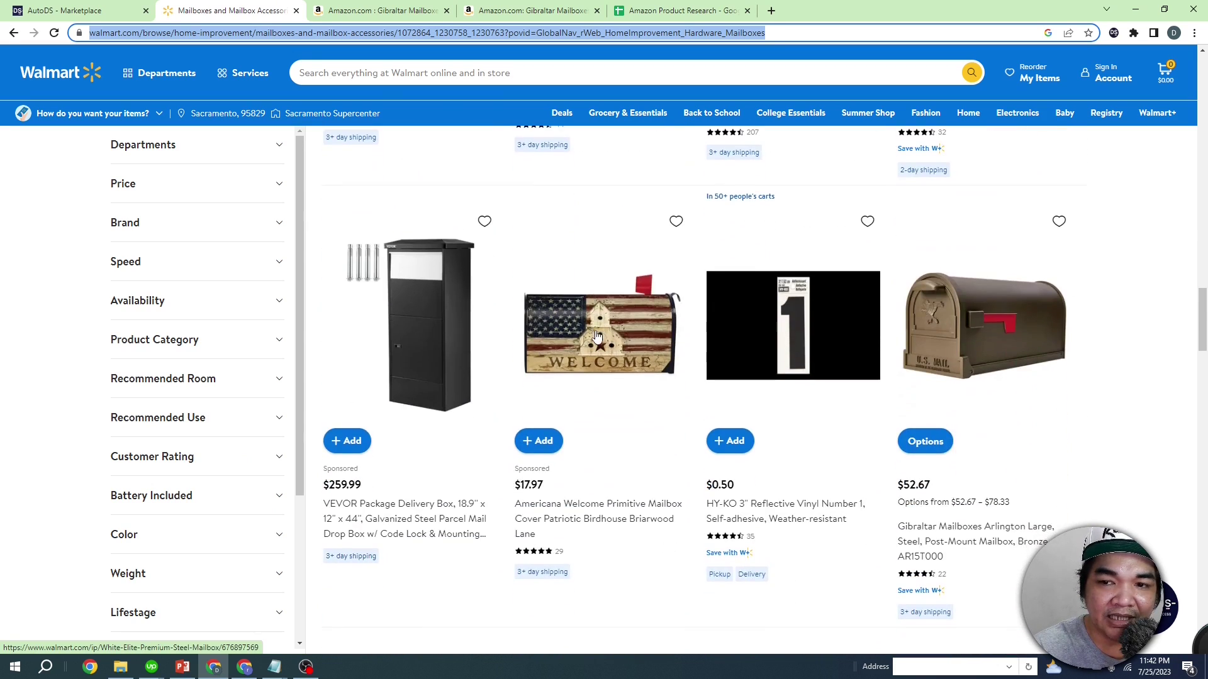
{"action": "scroll", "coordinate": [598, 336], "scroll_direction": "down", "scroll_amount": 15}
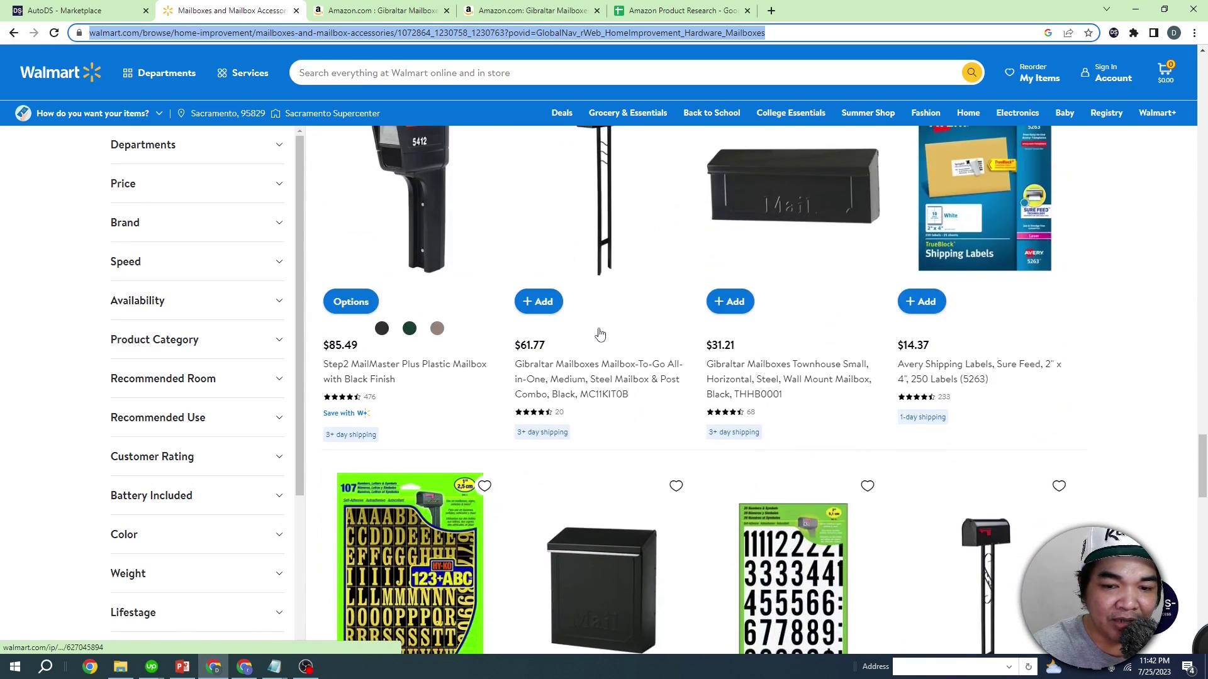
{"action": "scroll", "coordinate": [605, 333], "scroll_direction": "down", "scroll_amount": 1}
{"action": "scroll", "coordinate": [607, 330], "scroll_direction": "down", "scroll_amount": 5}
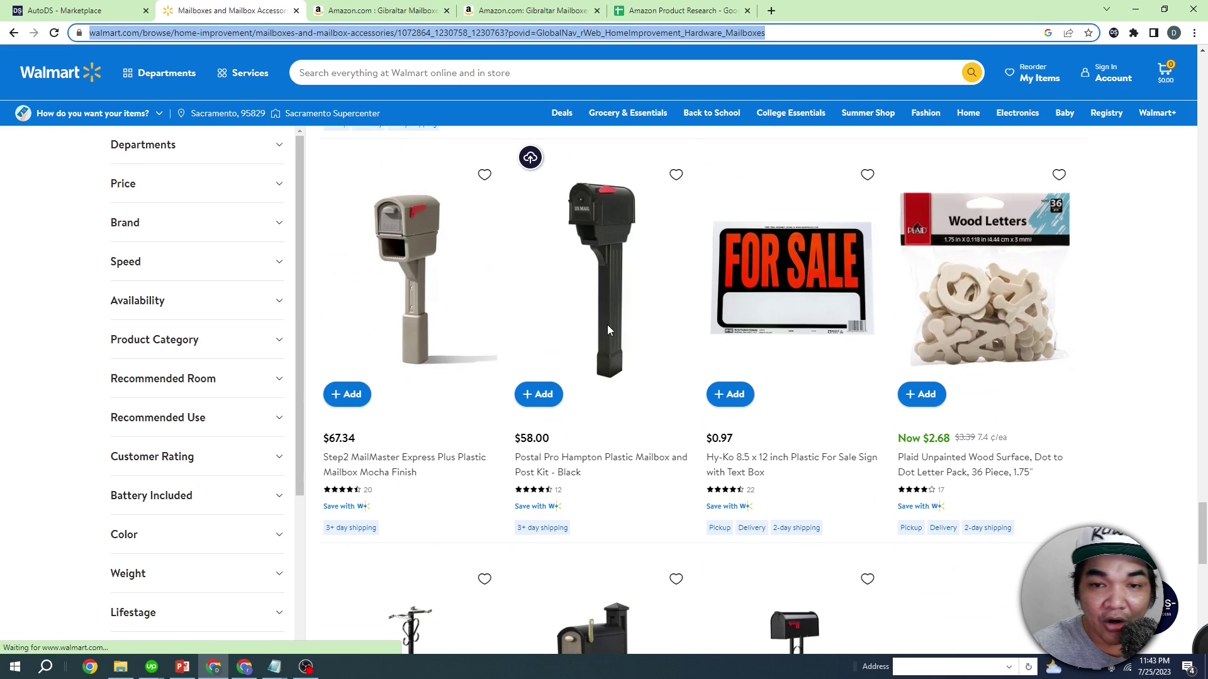
{"action": "scroll", "coordinate": [943, 440], "scroll_direction": "up", "scroll_amount": 2}
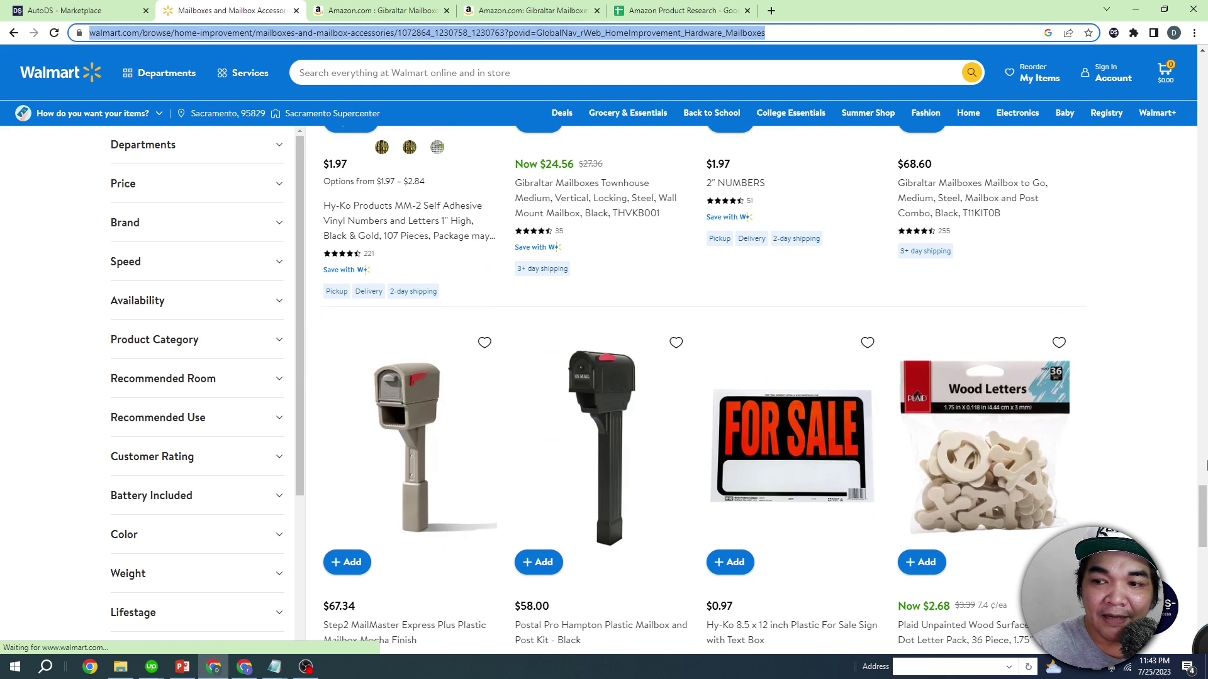
{"action": "left_click_drag", "start_coordinate": [1203, 497], "coordinate": [1203, 81]}
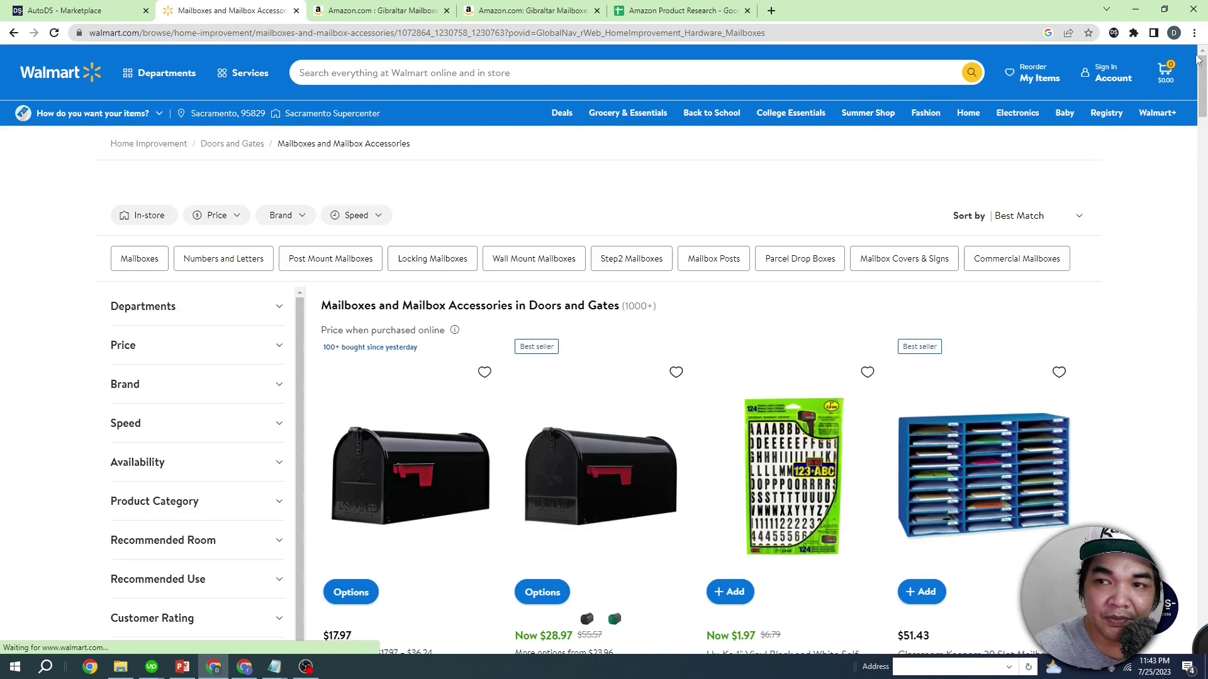
- Open the Gibraltar Classic Medium mailbox page, look through its recommended products and open the red NACH Stanley Classic Post Large Mailbox
{"action": "left_click", "coordinate": [435, 492]}
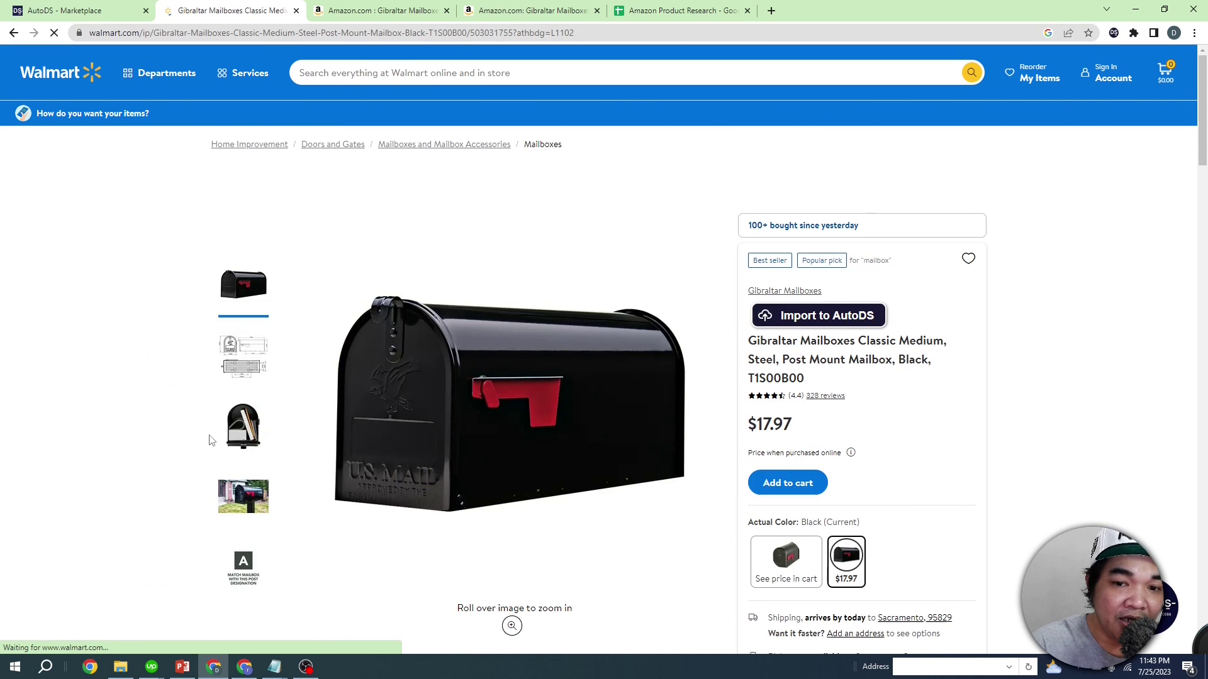
{"action": "scroll", "coordinate": [54, 404], "scroll_direction": "down", "scroll_amount": 1}
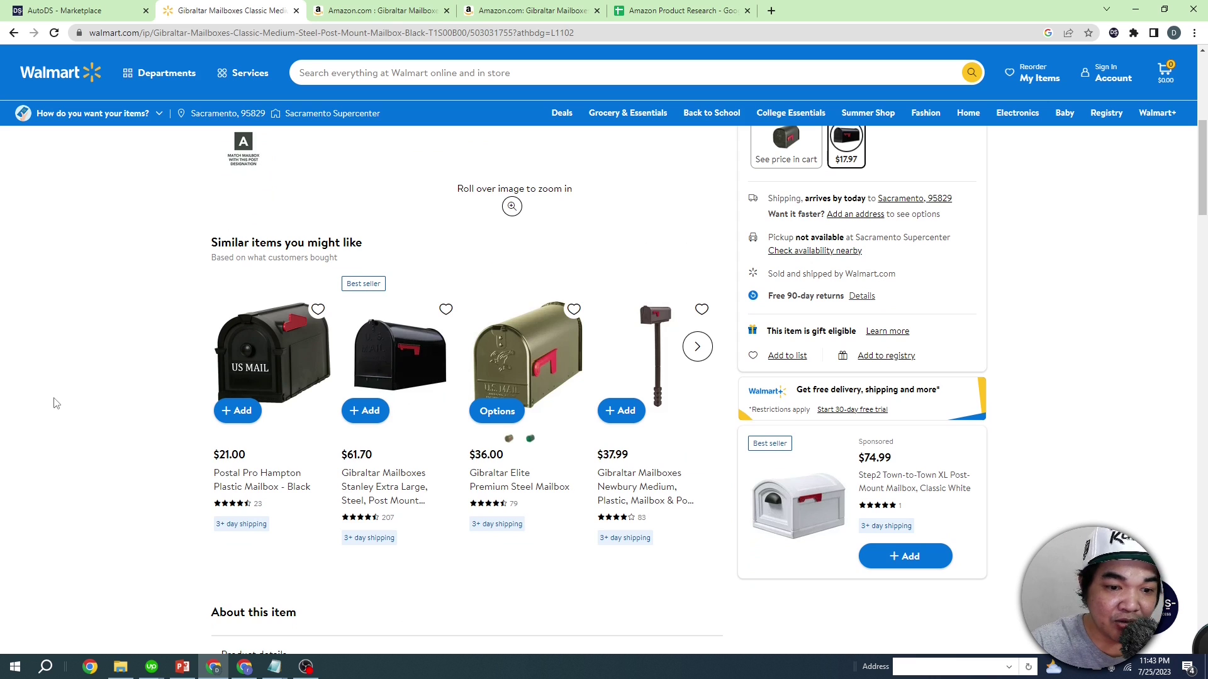
{"action": "scroll", "coordinate": [69, 404], "scroll_direction": "down", "scroll_amount": 15}
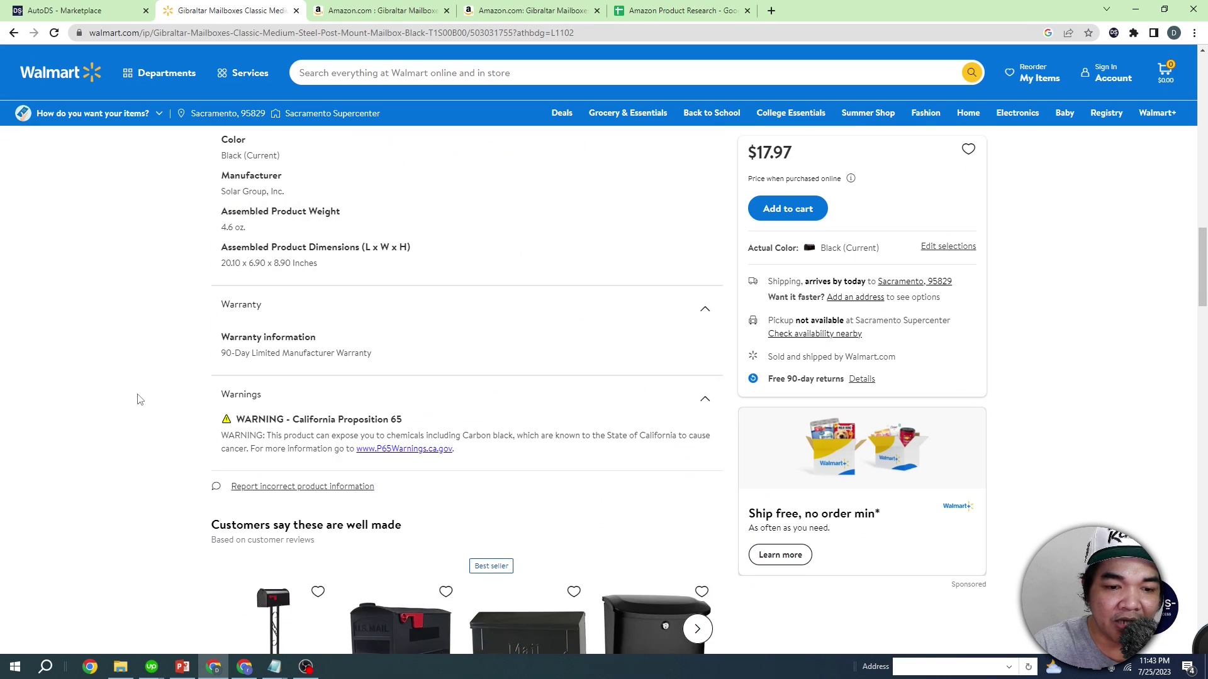
{"action": "scroll", "coordinate": [139, 399], "scroll_direction": "down", "scroll_amount": 7}
{"action": "scroll", "coordinate": [140, 397], "scroll_direction": "up", "scroll_amount": 5}
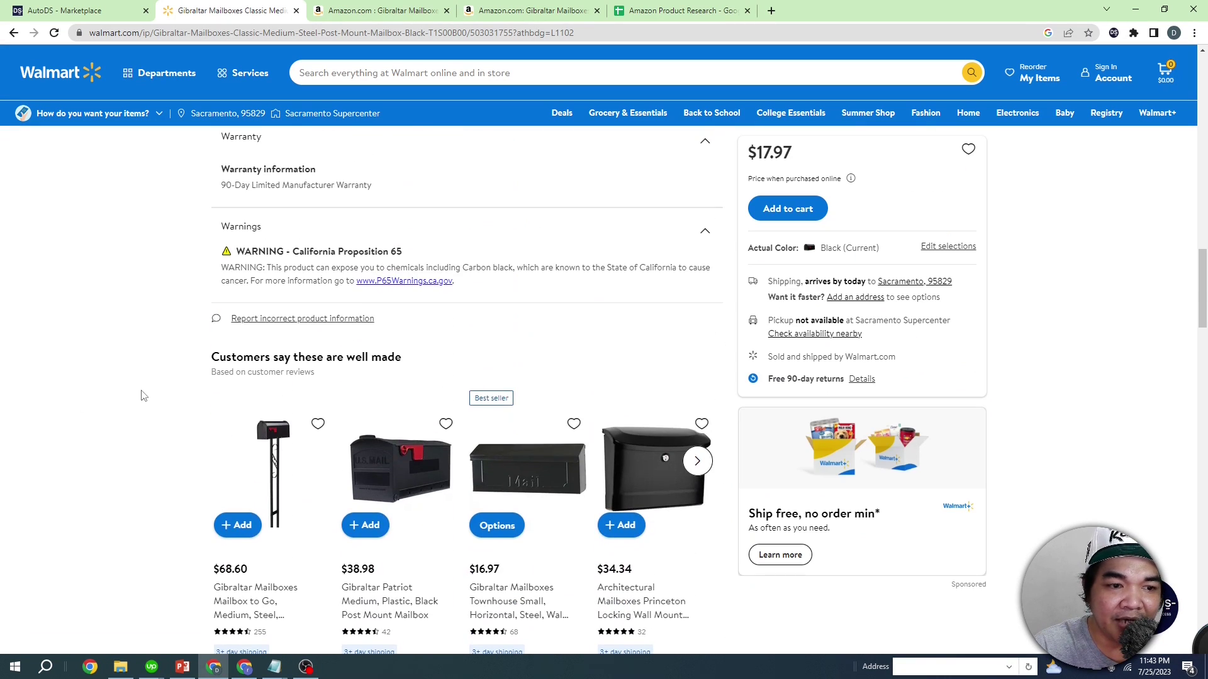
{"action": "scroll", "coordinate": [143, 395], "scroll_direction": "down", "scroll_amount": 3}
{"action": "left_click", "coordinate": [697, 294]}
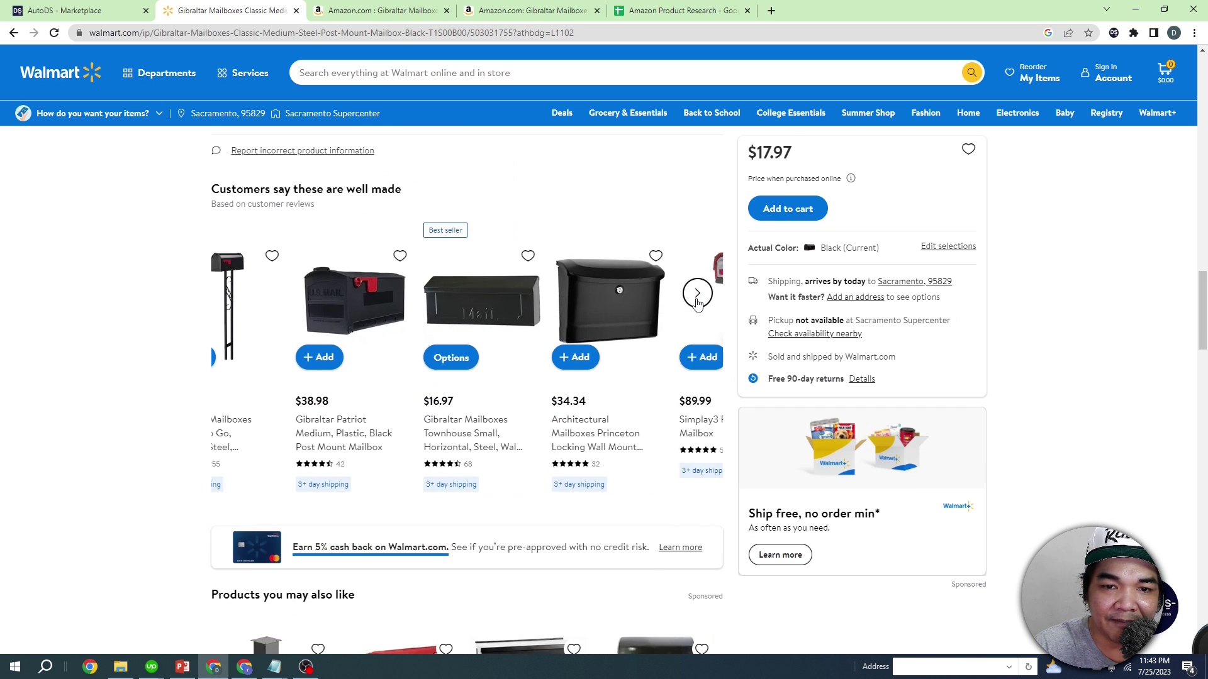
{"action": "scroll", "coordinate": [697, 301], "scroll_direction": "down", "scroll_amount": 7}
{"action": "left_click", "coordinate": [657, 287]}
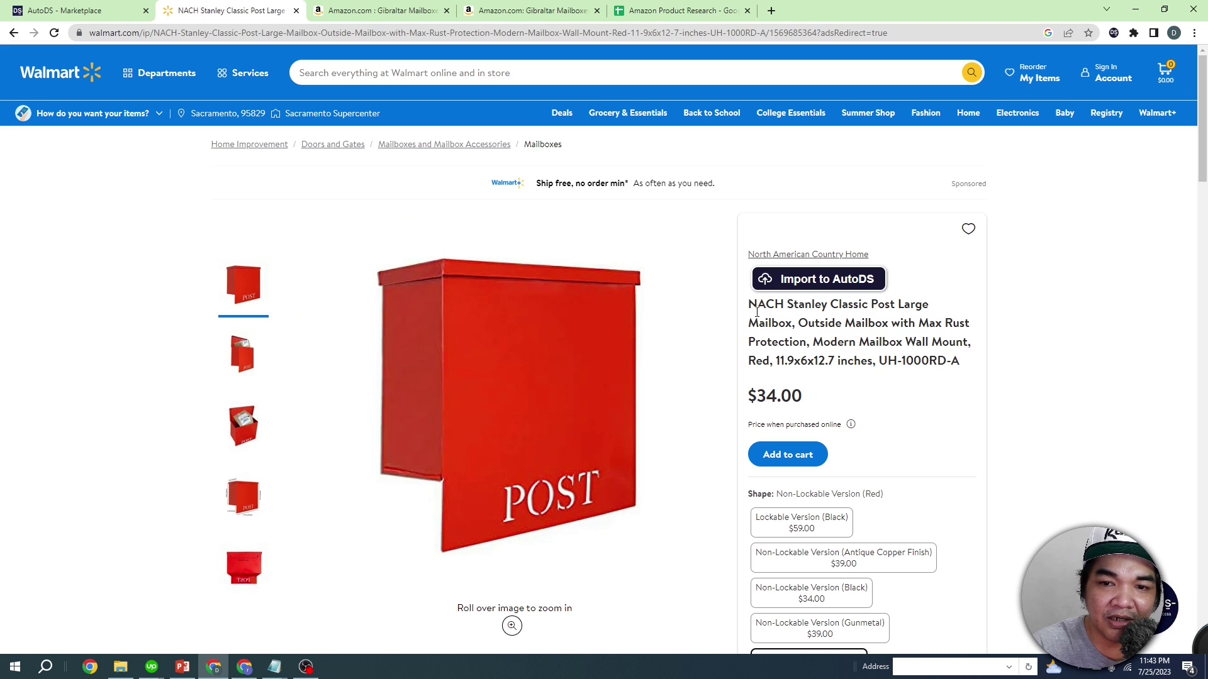
- Search Amazon for "NACH Stanley Classic Post Large Mailbox, Outside Mailbox with Max Rust", copied from the Walmart product title
{"action": "left_click_drag", "start_coordinate": [750, 302], "coordinate": [978, 332]}
{"action": "key", "text": "ctrl+c"}
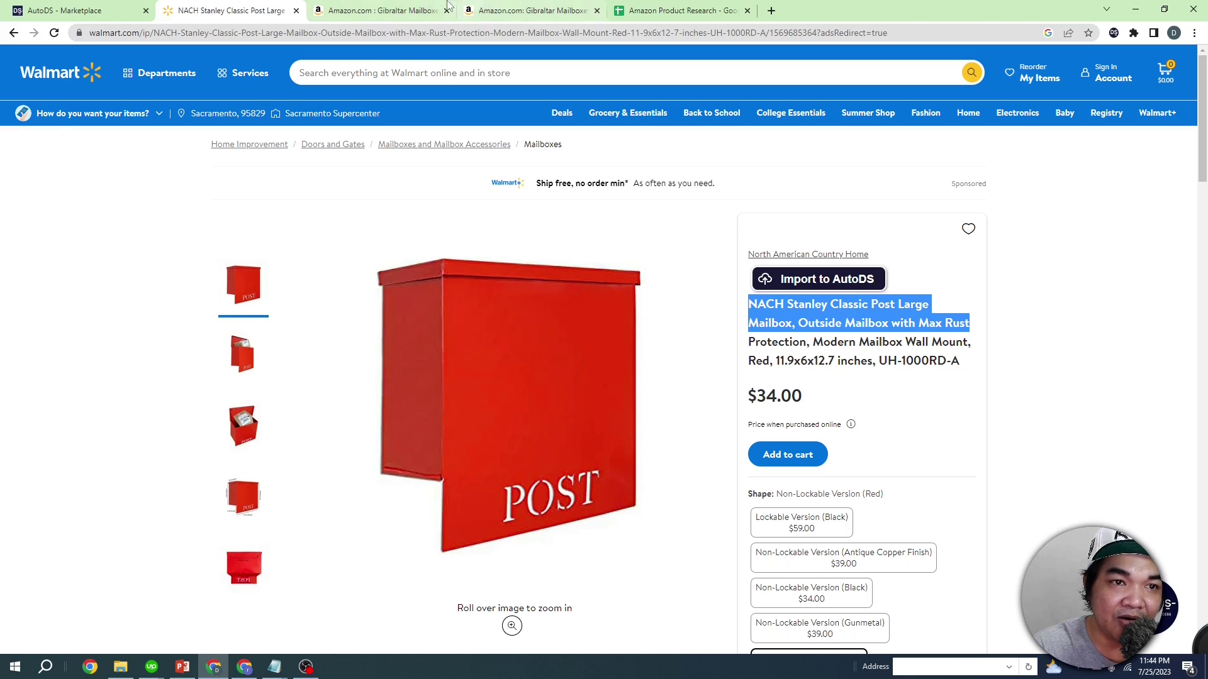
{"action": "left_click", "coordinate": [409, 10]}
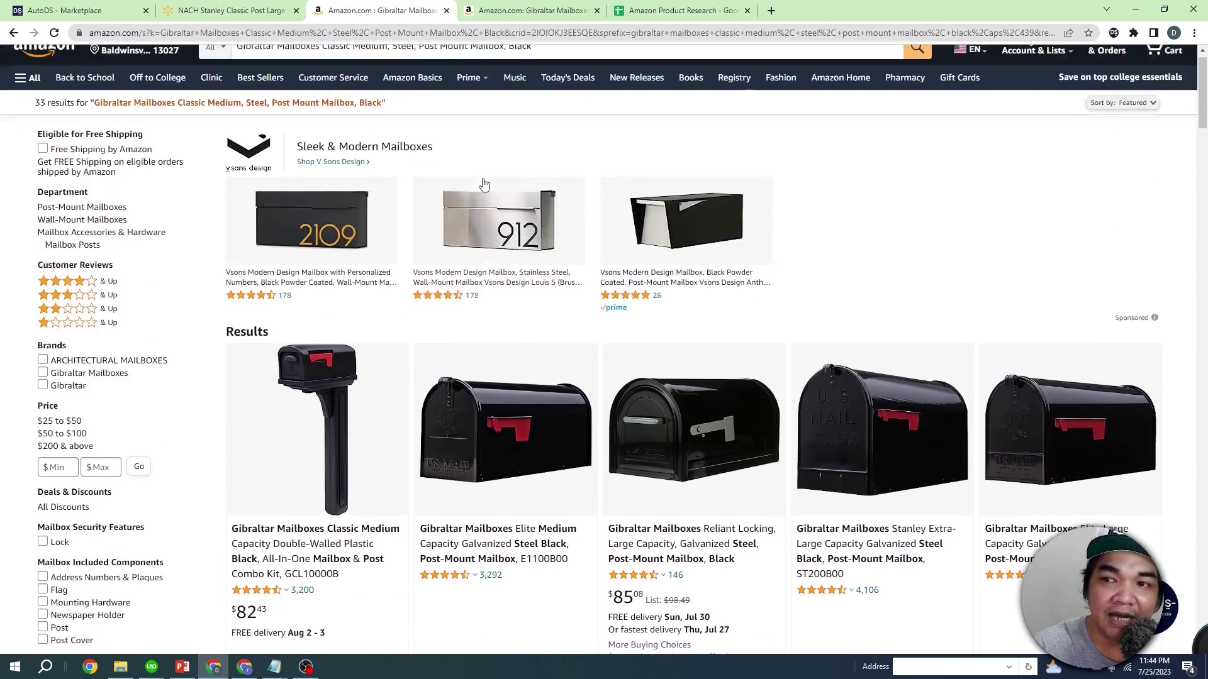
{"action": "scroll", "coordinate": [484, 184], "scroll_direction": "up", "scroll_amount": 1}
{"action": "triple_click", "coordinate": [445, 63]}
{"action": "key", "text": "ctrl+v"}
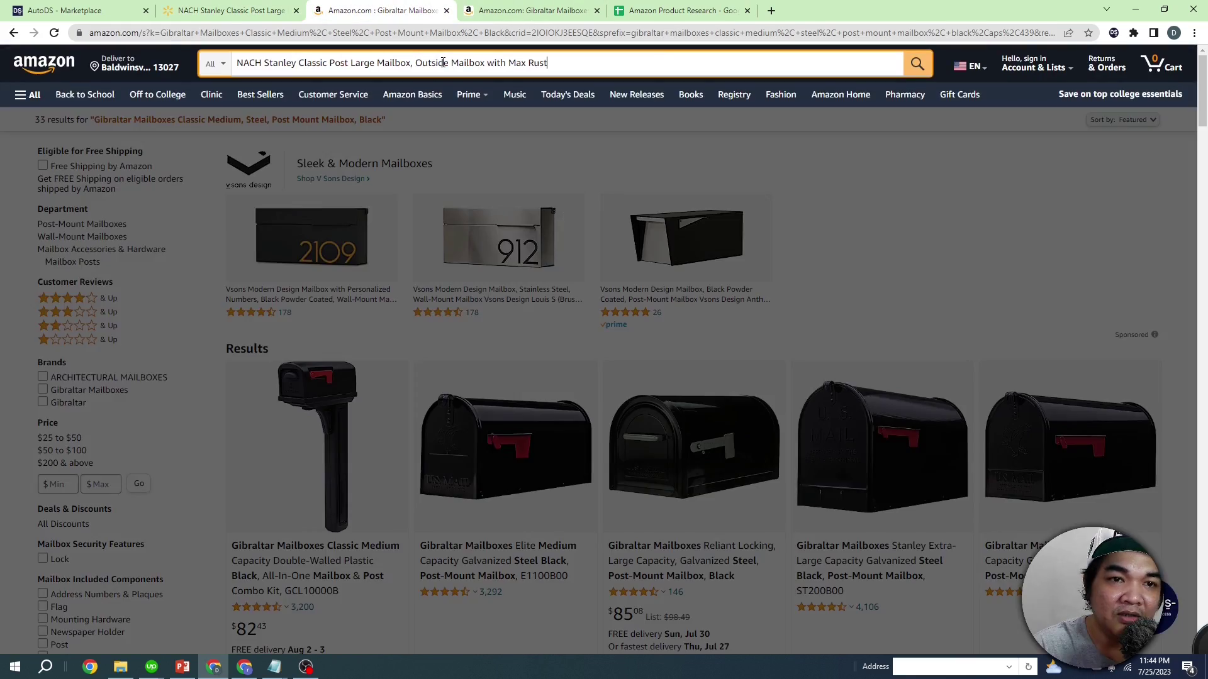
{"action": "left_click", "coordinate": [917, 62]}
- Compare the Amazon search results with Walmart's red NACH Stanley mailbox, looking for the same product
{"action": "scroll", "coordinate": [702, 182], "scroll_direction": "down", "scroll_amount": 7}
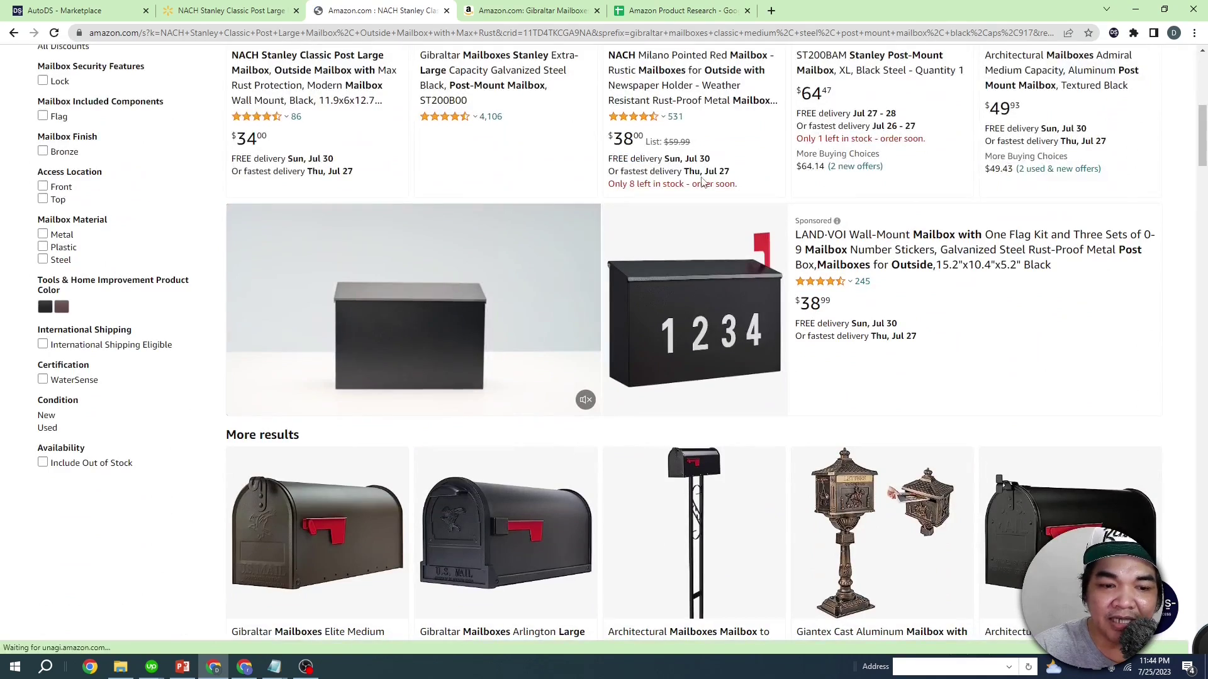
{"action": "scroll", "coordinate": [703, 183], "scroll_direction": "up", "scroll_amount": 6}
{"action": "scroll", "coordinate": [702, 183], "scroll_direction": "up", "scroll_amount": 2}
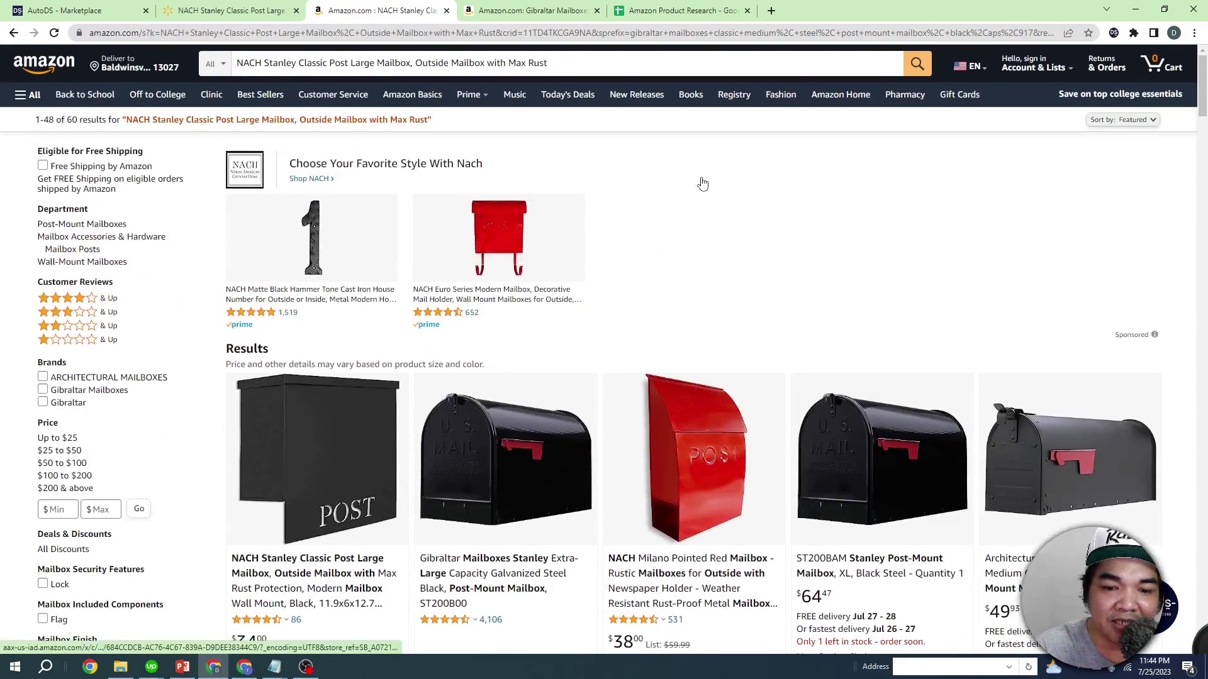
{"action": "scroll", "coordinate": [702, 182], "scroll_direction": "down", "scroll_amount": 3}
{"action": "key", "text": "ctrl+shift+Tab"}
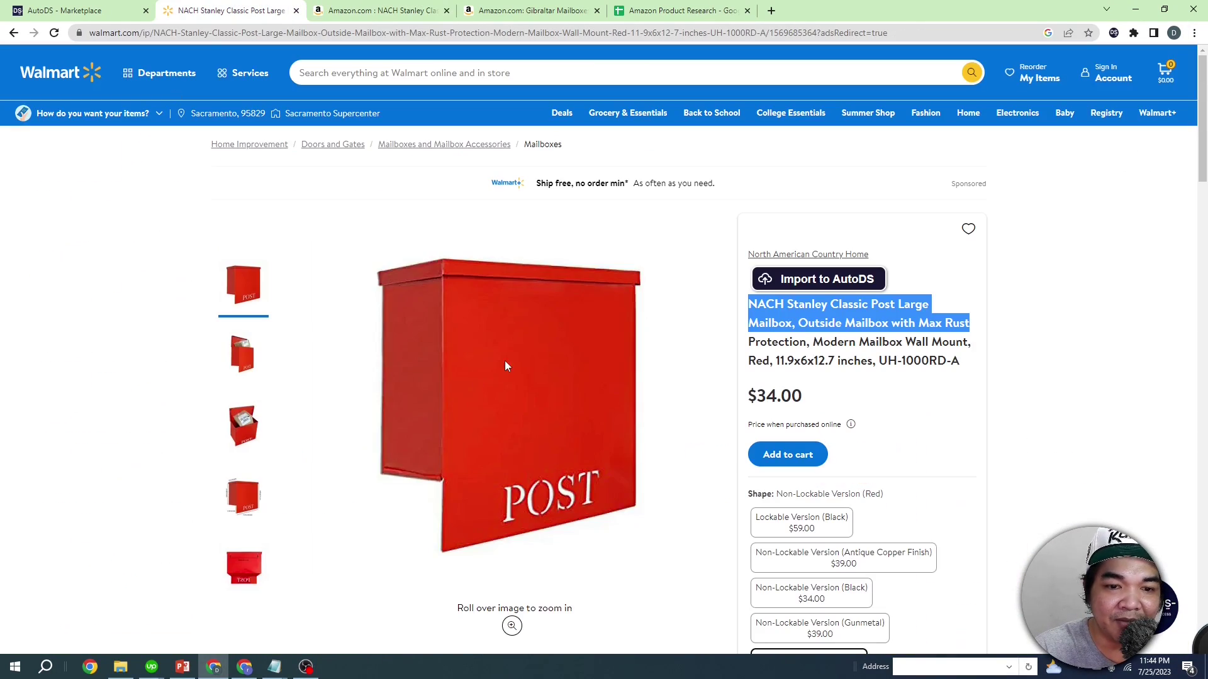
{"action": "key", "text": "ctrl+Tab"}
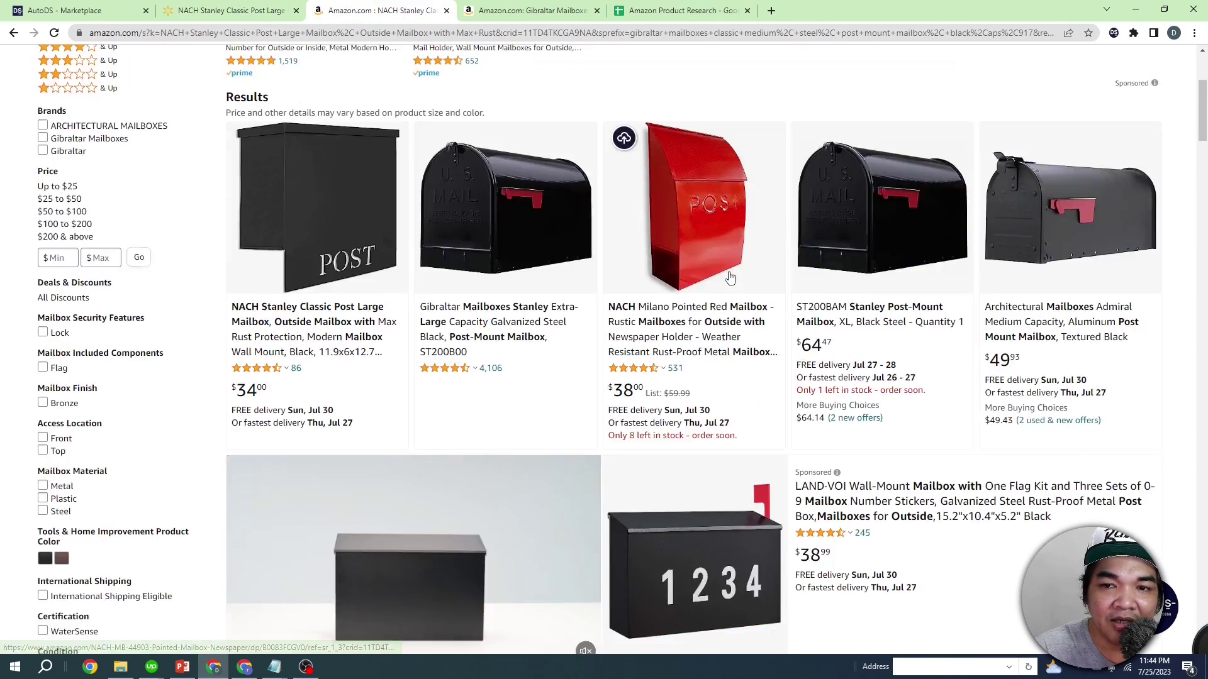
{"action": "scroll", "coordinate": [729, 277], "scroll_direction": "down", "scroll_amount": 10}
{"action": "scroll", "coordinate": [729, 277], "scroll_direction": "down", "scroll_amount": 7}
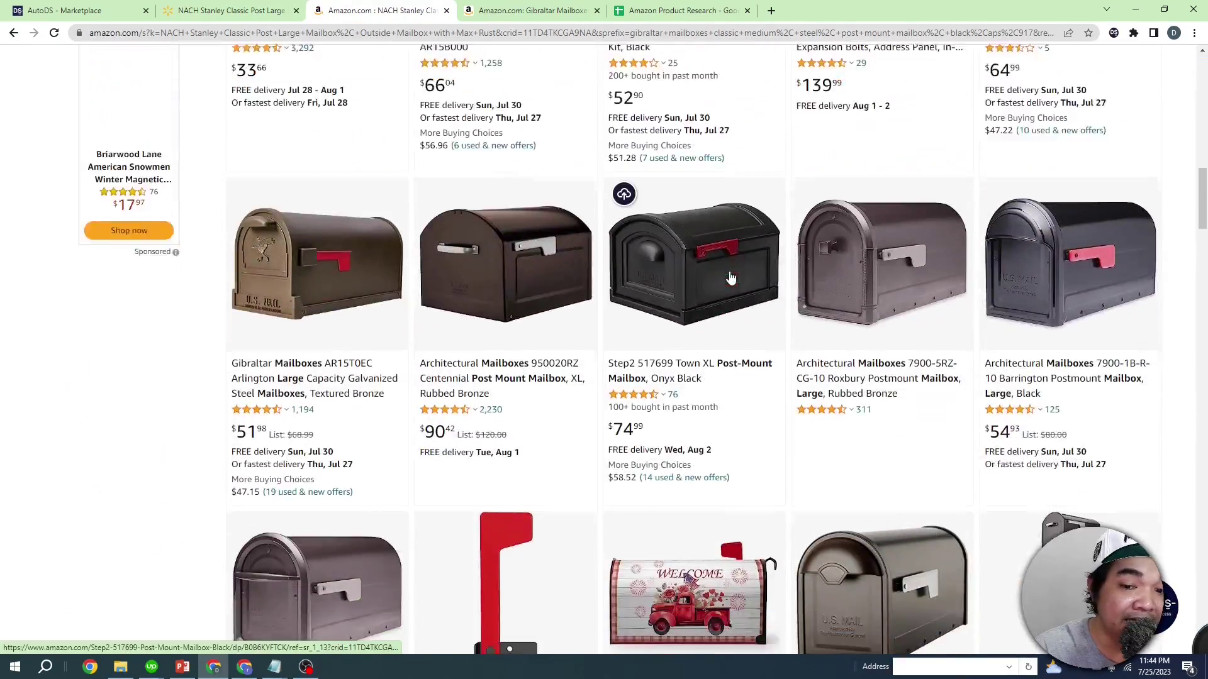
{"action": "scroll", "coordinate": [730, 277], "scroll_direction": "down", "scroll_amount": 2}
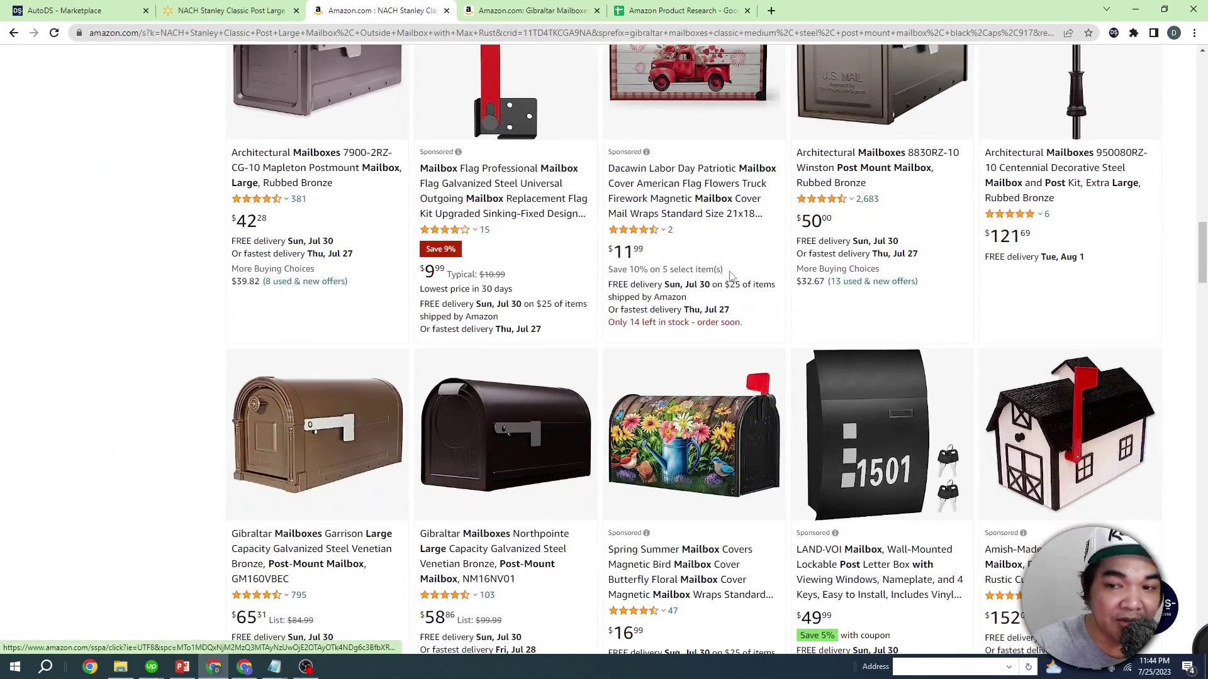
- Copy the Walmart NACH mailbox page's web address into cell A3 of the research sheet and enter "-" in B3
{"action": "key", "text": "ctrl+shift+Tab"}
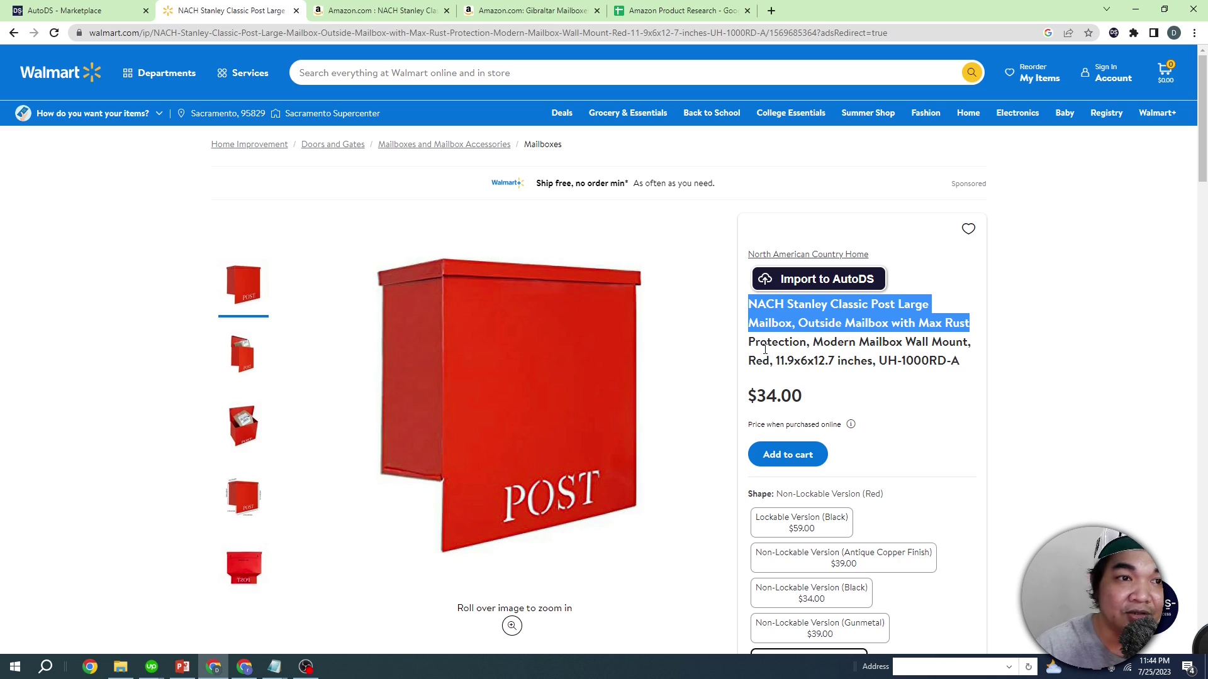
{"action": "left_click", "coordinate": [371, 34]}
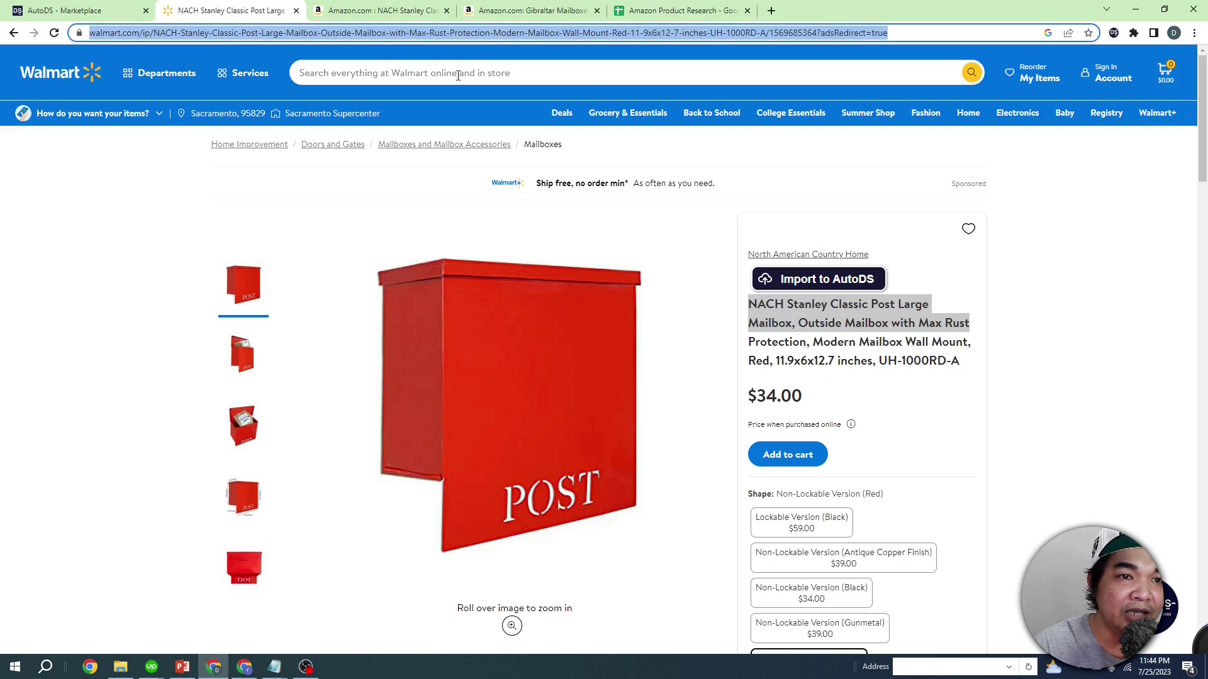
{"action": "left_click", "coordinate": [673, 6]}
{"action": "left_click", "coordinate": [377, 10]}
{"action": "scroll", "coordinate": [691, 324], "scroll_direction": "down", "scroll_amount": 3}
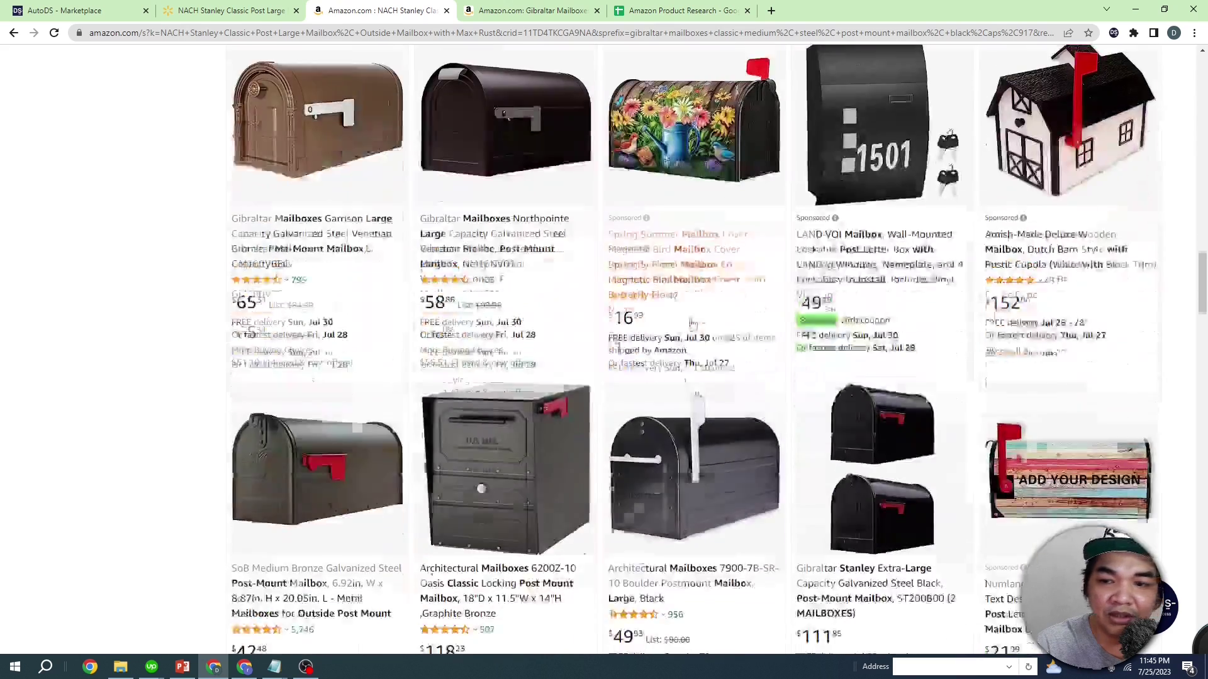
{"action": "scroll", "coordinate": [692, 324], "scroll_direction": "down", "scroll_amount": 10}
{"action": "left_click", "coordinate": [195, 9]}
{"action": "left_click", "coordinate": [654, 6]}
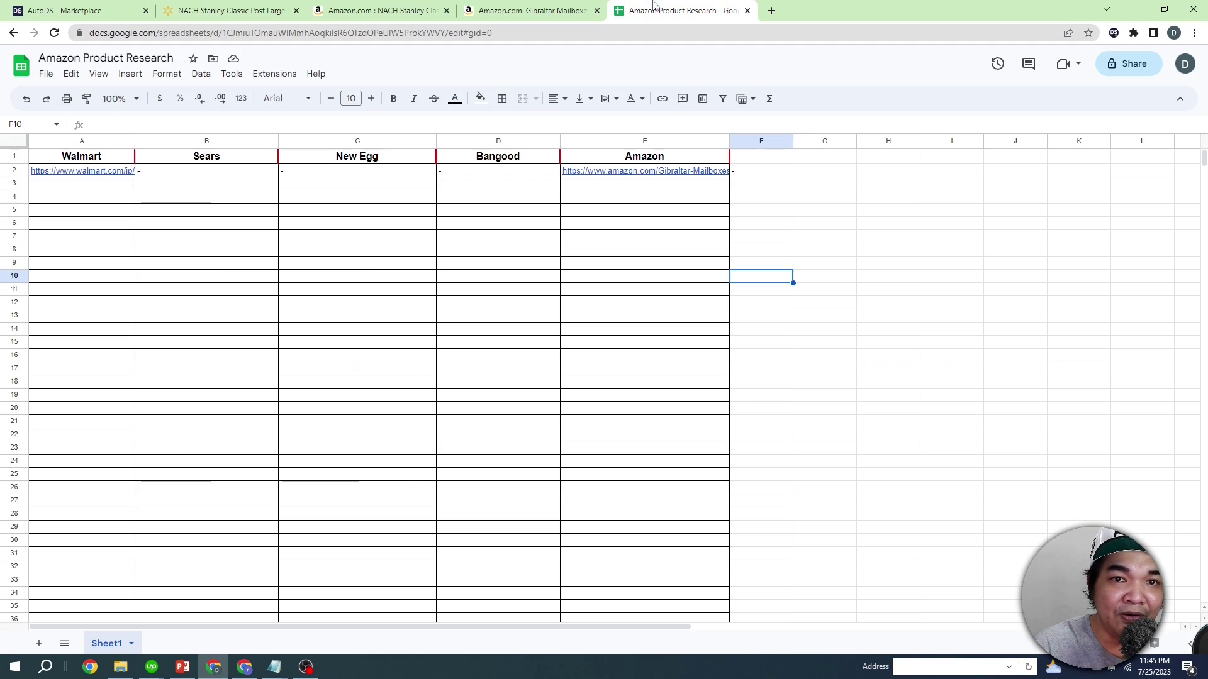
{"action": "left_click", "coordinate": [104, 184]}
{"action": "key", "text": "ctrl+v"}
- Enter "None" in cell E3, under Amazon, and centre the entries in E2 and E3
{"action": "left_click", "coordinate": [620, 184]}
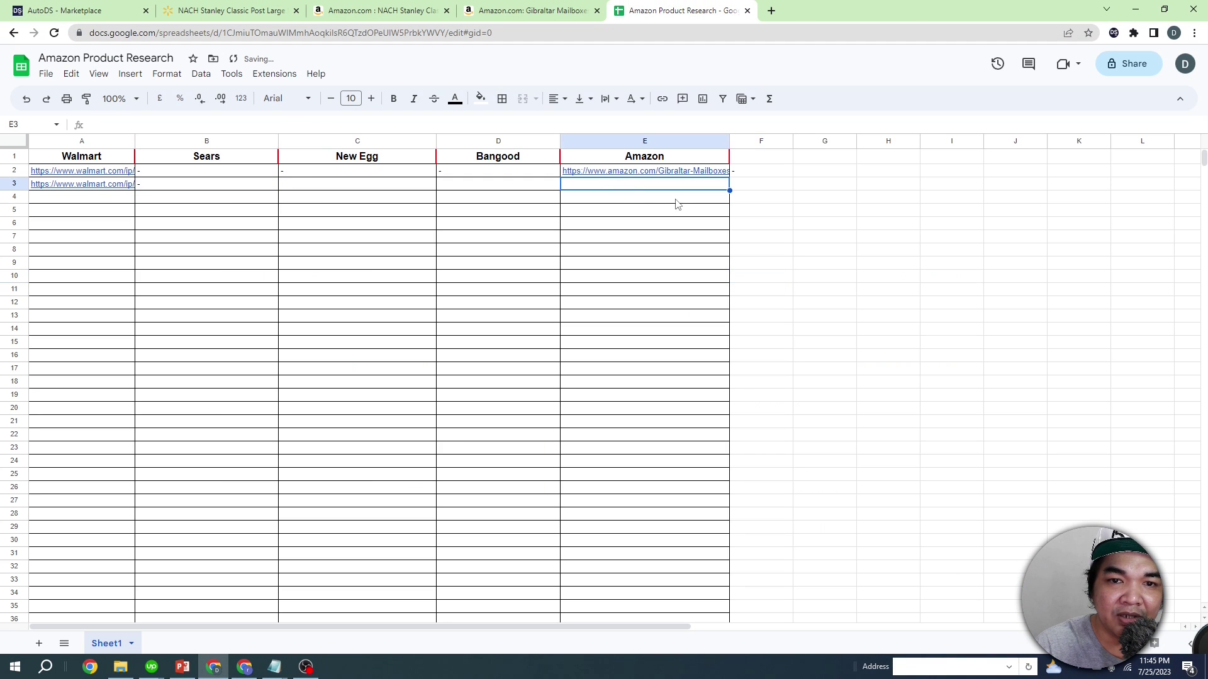
{"action": "type", "text": "None"}
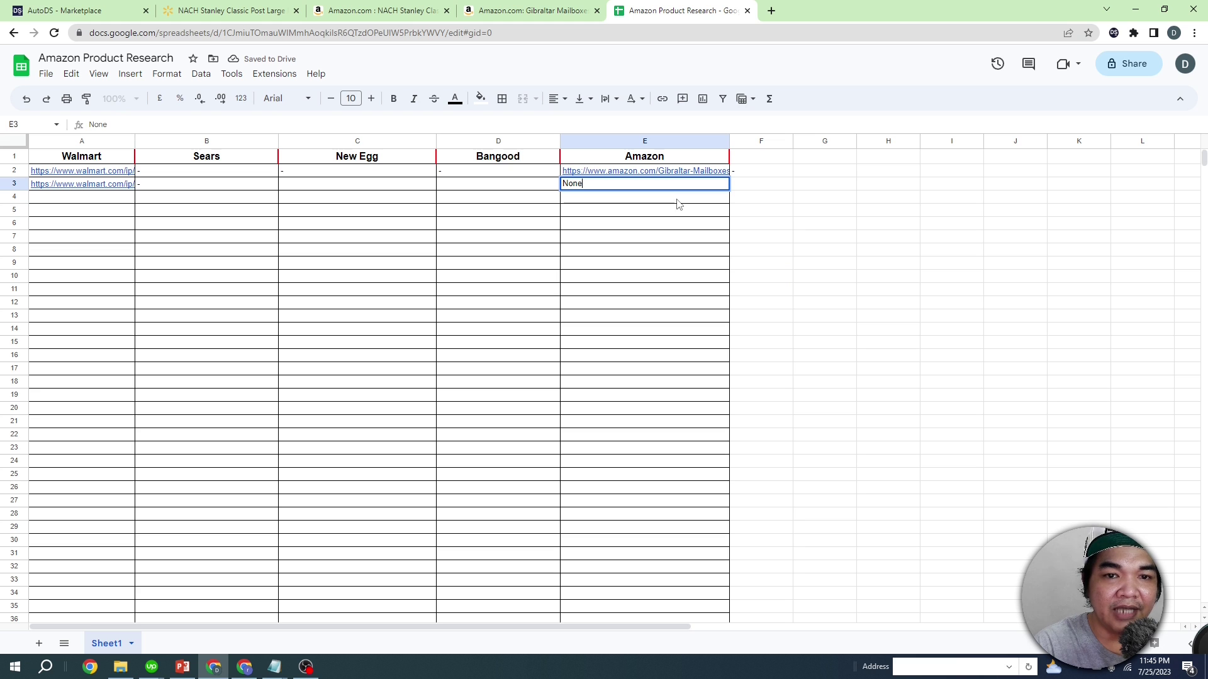
{"action": "left_click", "coordinate": [623, 275]}
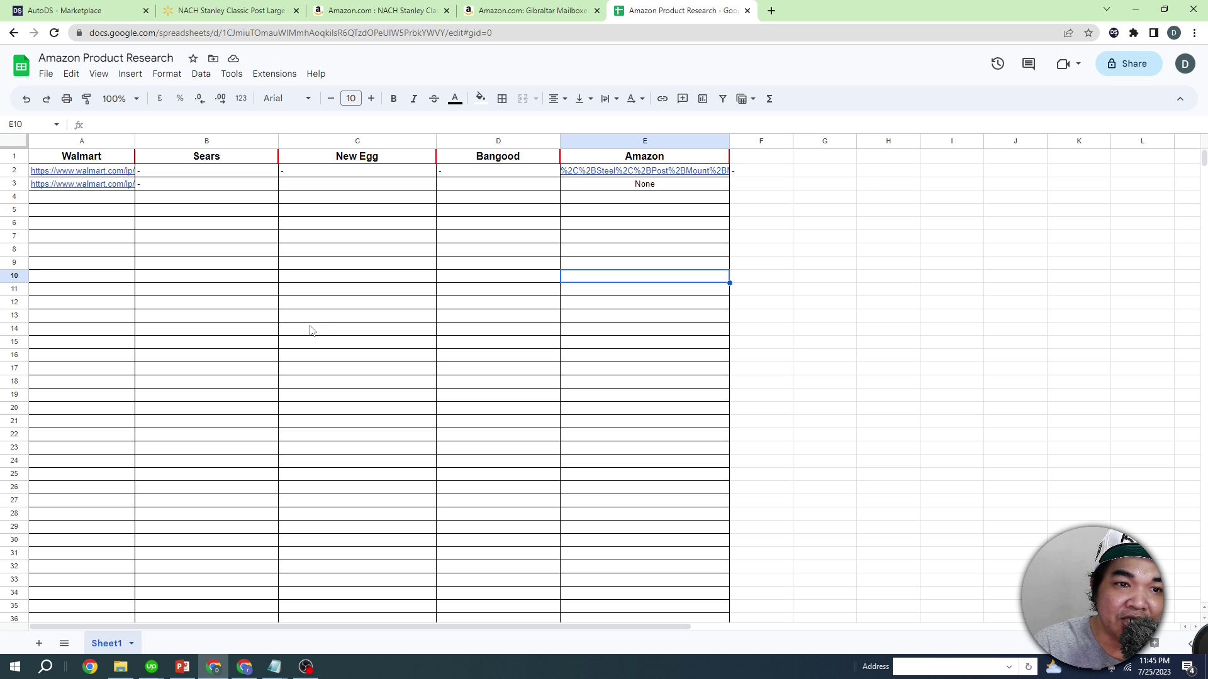
{"action": "mouse_move", "coordinate": [101, 176]}
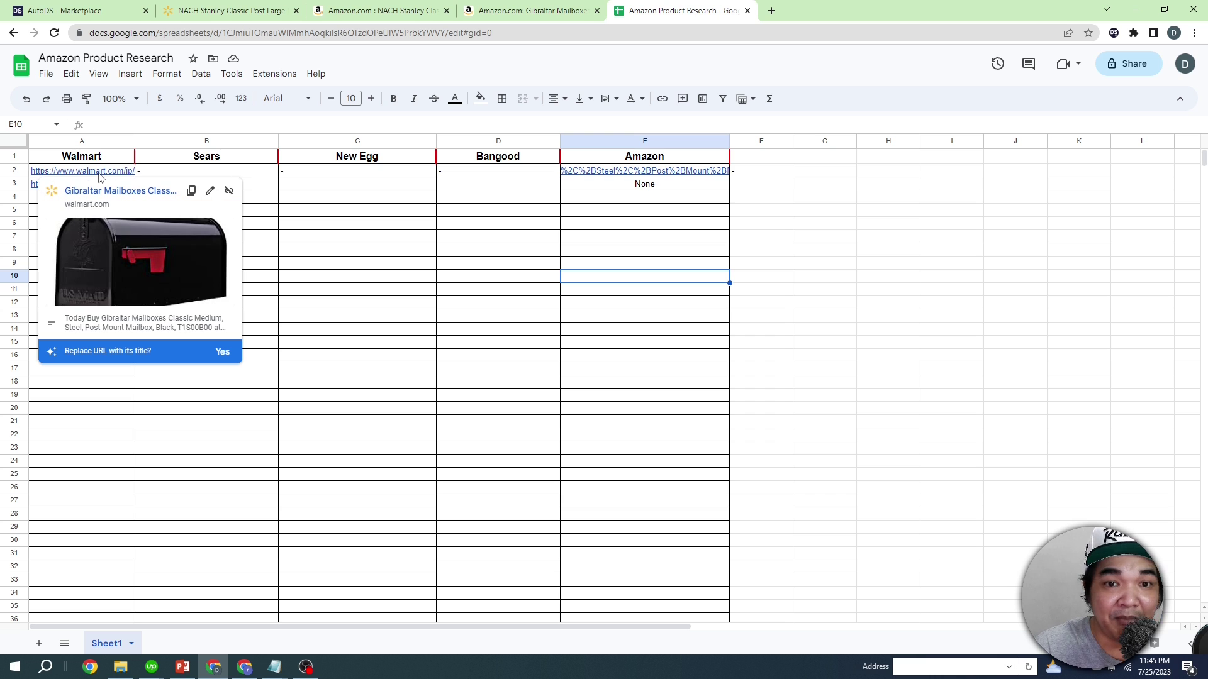
- Search Walmart for "toys" and open the Fisher-Price Laugh & Learn Time to Learn Smartwatch from the results
{"action": "mouse_move", "coordinate": [653, 174]}
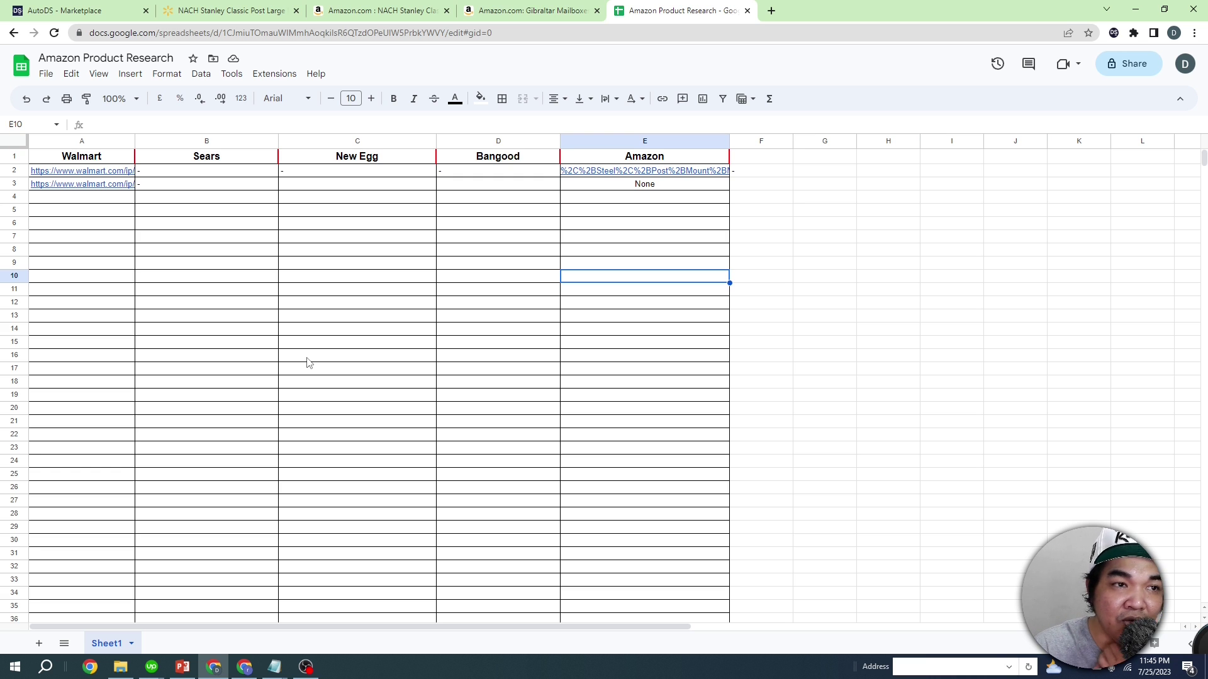
{"action": "left_click", "coordinate": [217, 11]}
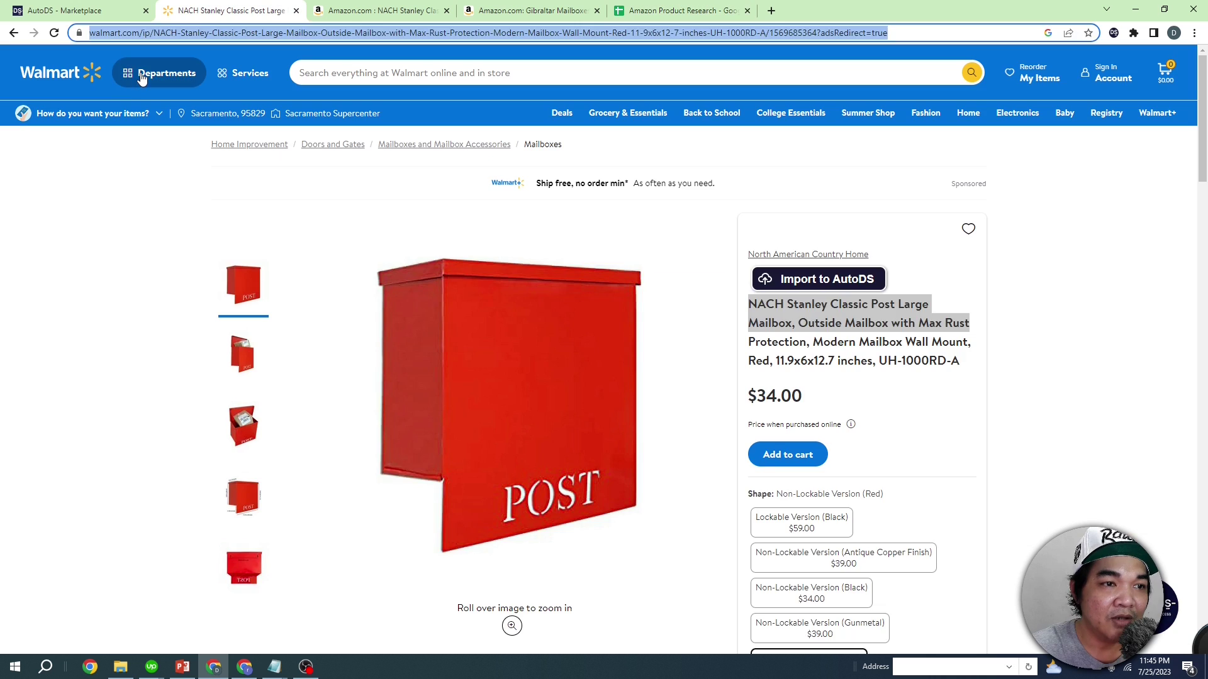
{"action": "left_click", "coordinate": [142, 76]}
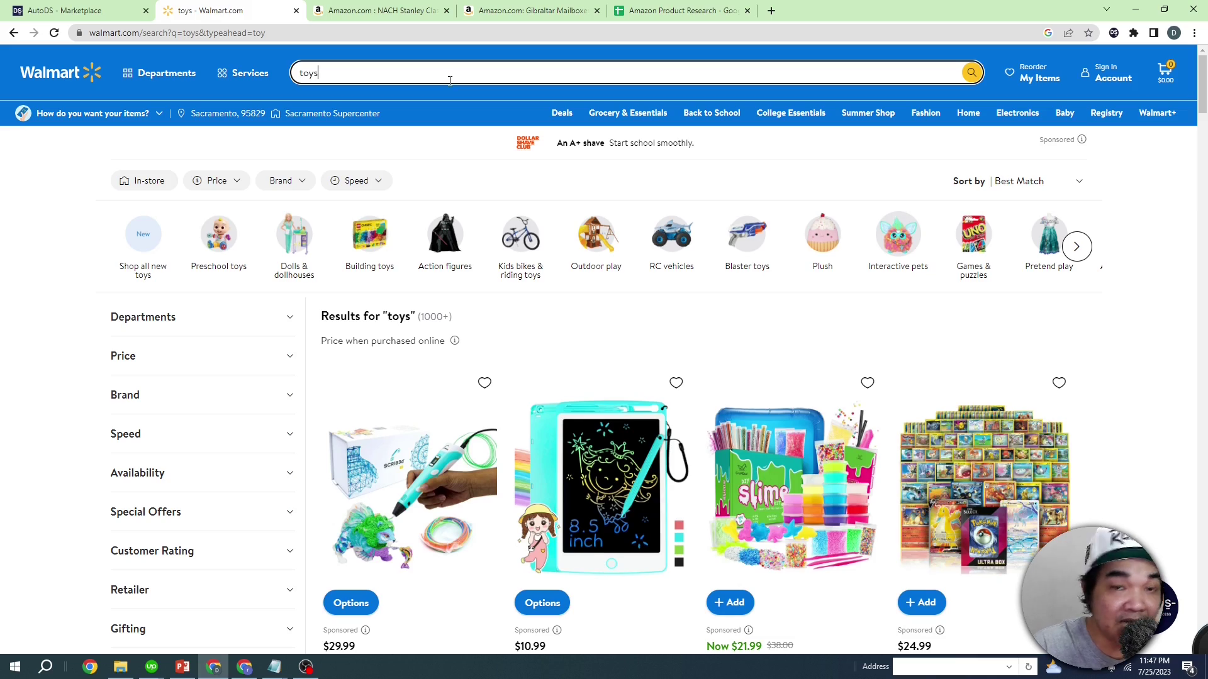
{"action": "scroll", "coordinate": [641, 314], "scroll_direction": "down", "scroll_amount": 12}
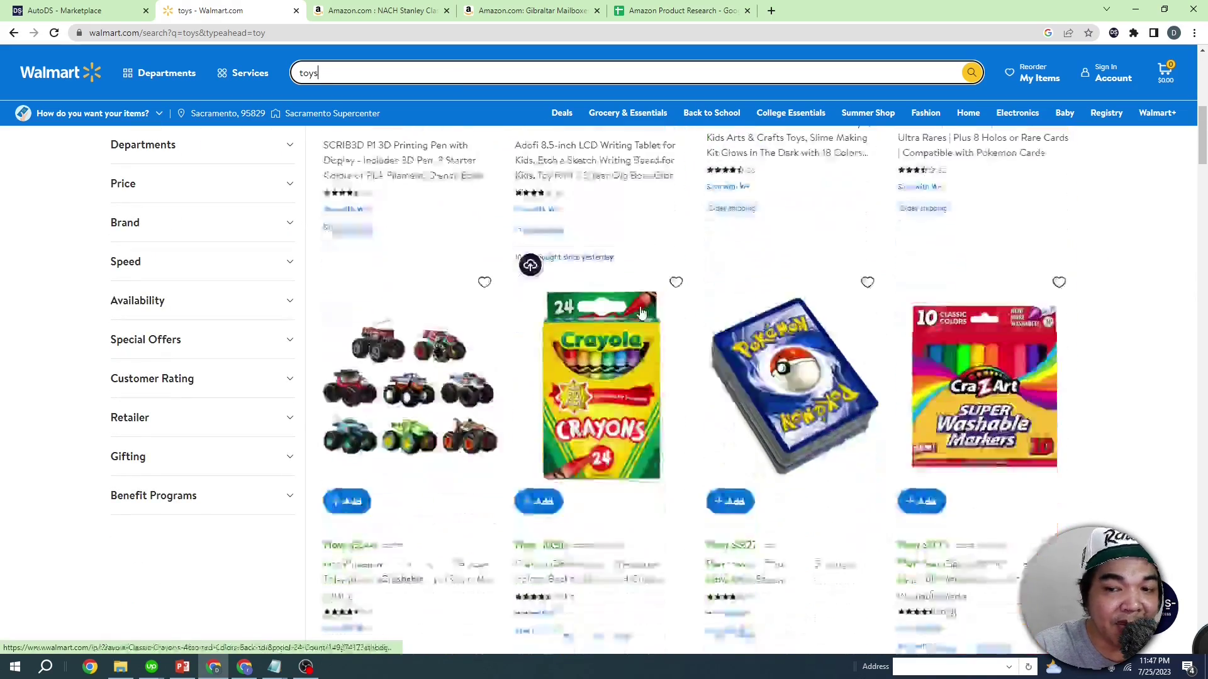
{"action": "scroll", "coordinate": [640, 313], "scroll_direction": "down", "scroll_amount": 7}
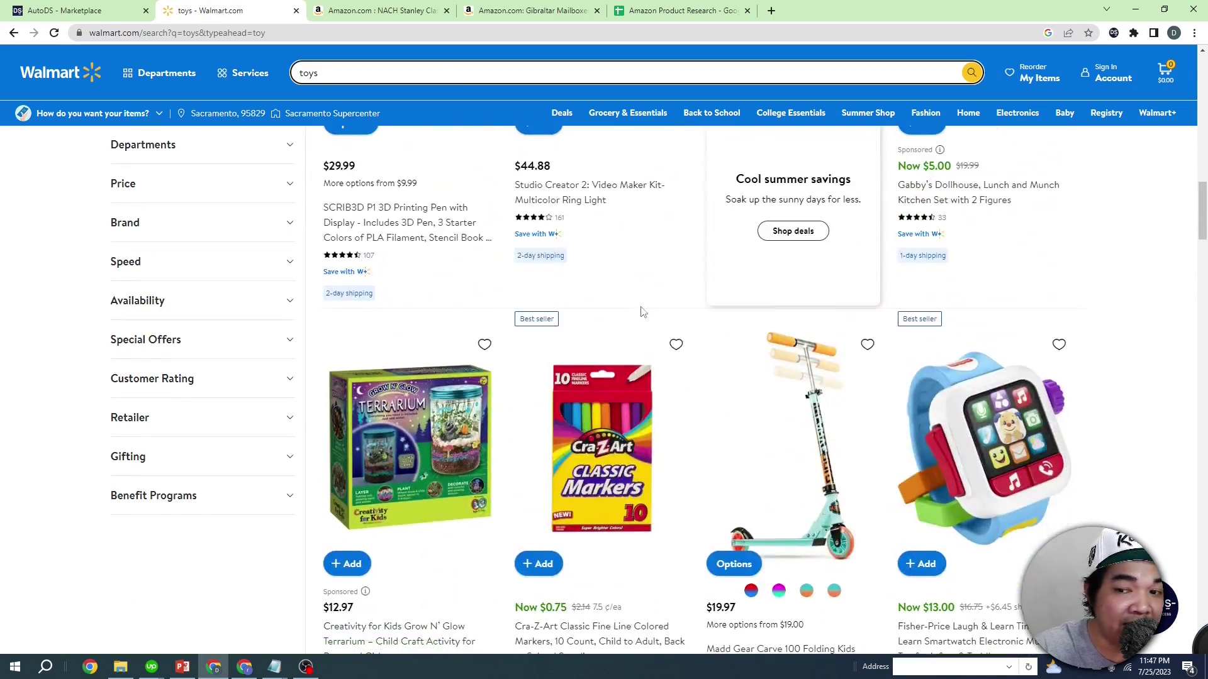
{"action": "scroll", "coordinate": [640, 313], "scroll_direction": "down", "scroll_amount": 3}
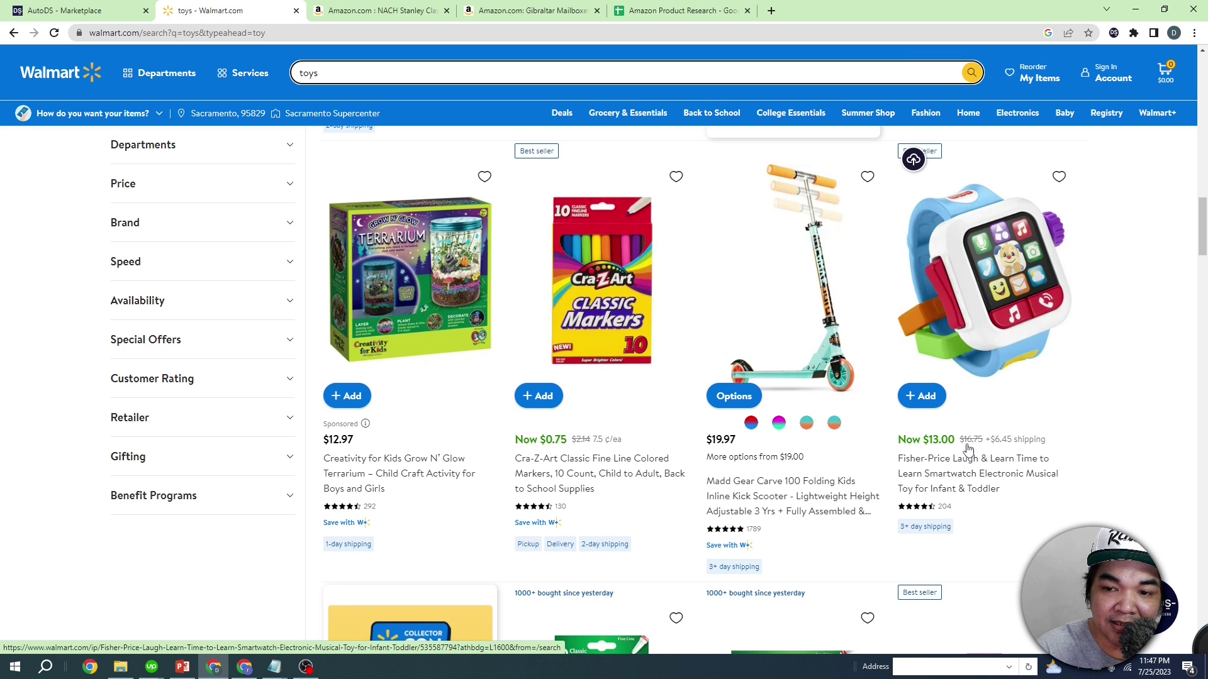
{"action": "left_click", "coordinate": [1014, 306]}
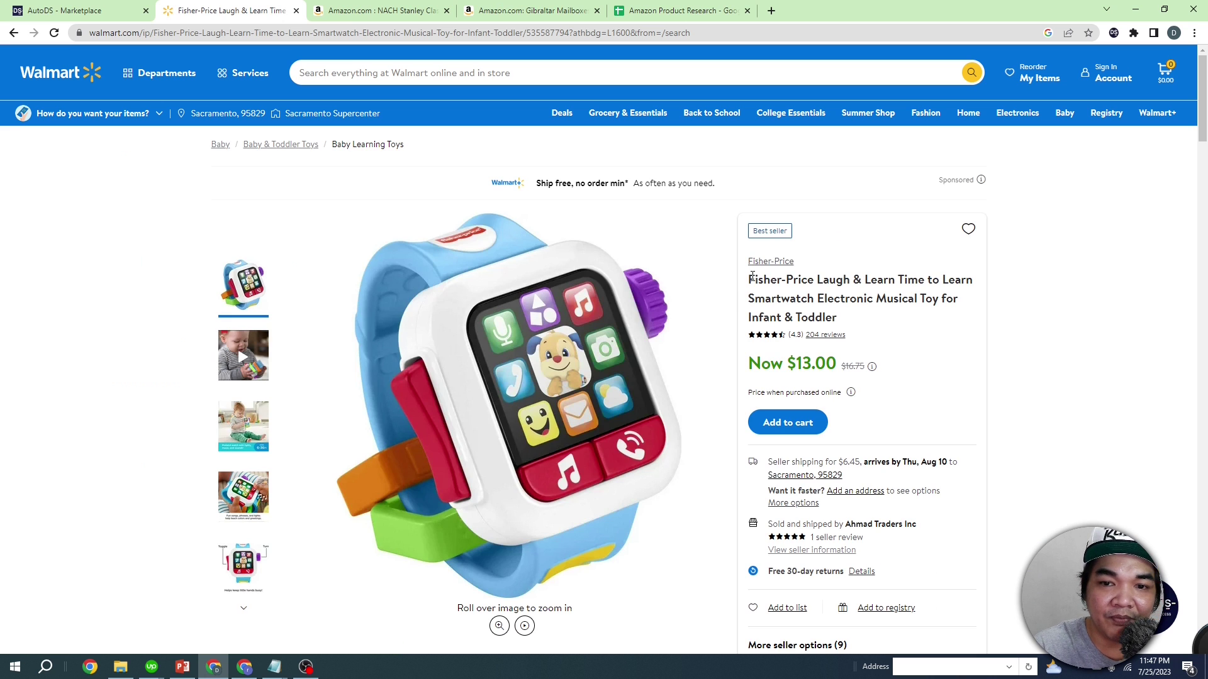
- Find the Fisher-Price Laugh & Learn smartwatch on Amazon using its full Walmart title and compare the prices in both stores
{"action": "left_click_drag", "start_coordinate": [748, 277], "coordinate": [863, 317]}
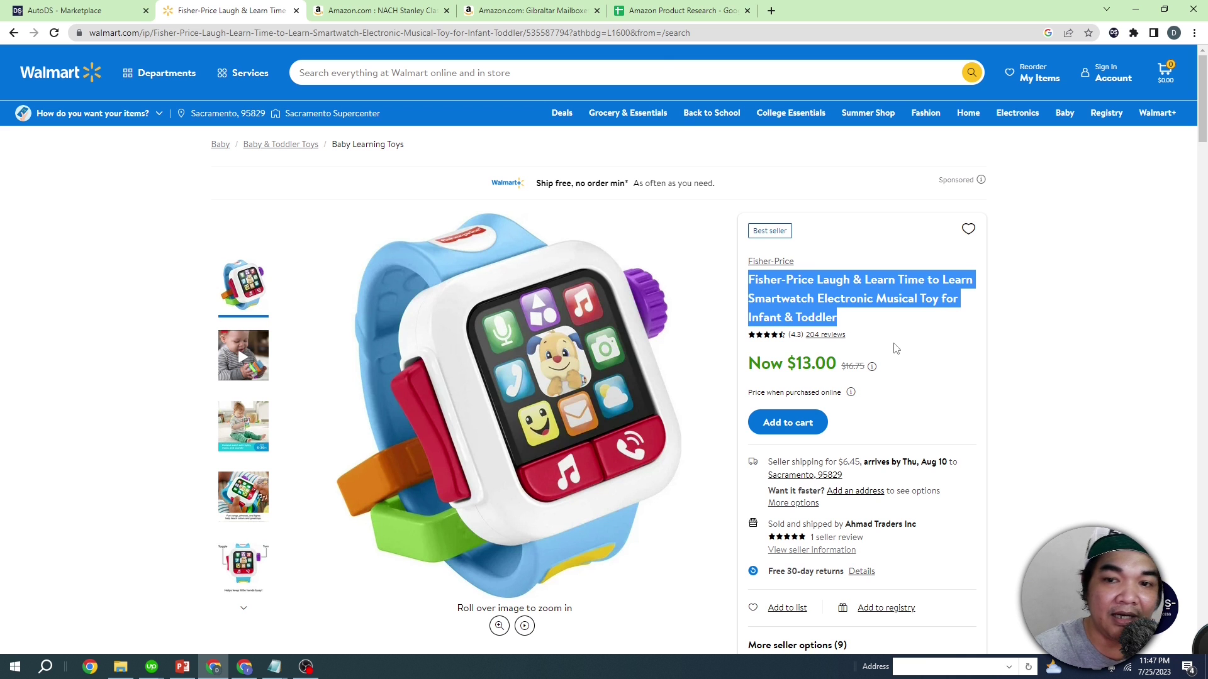
{"action": "left_click", "coordinate": [365, 10]}
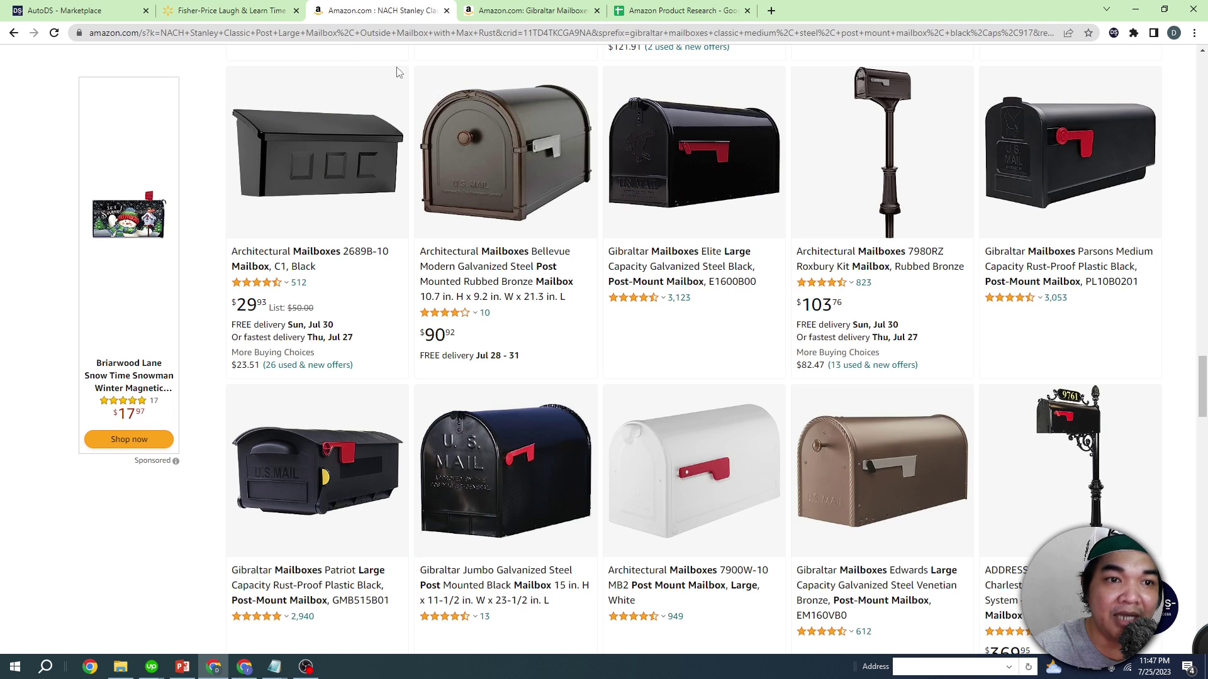
{"action": "left_click_drag", "start_coordinate": [1202, 389], "coordinate": [1202, 82]}
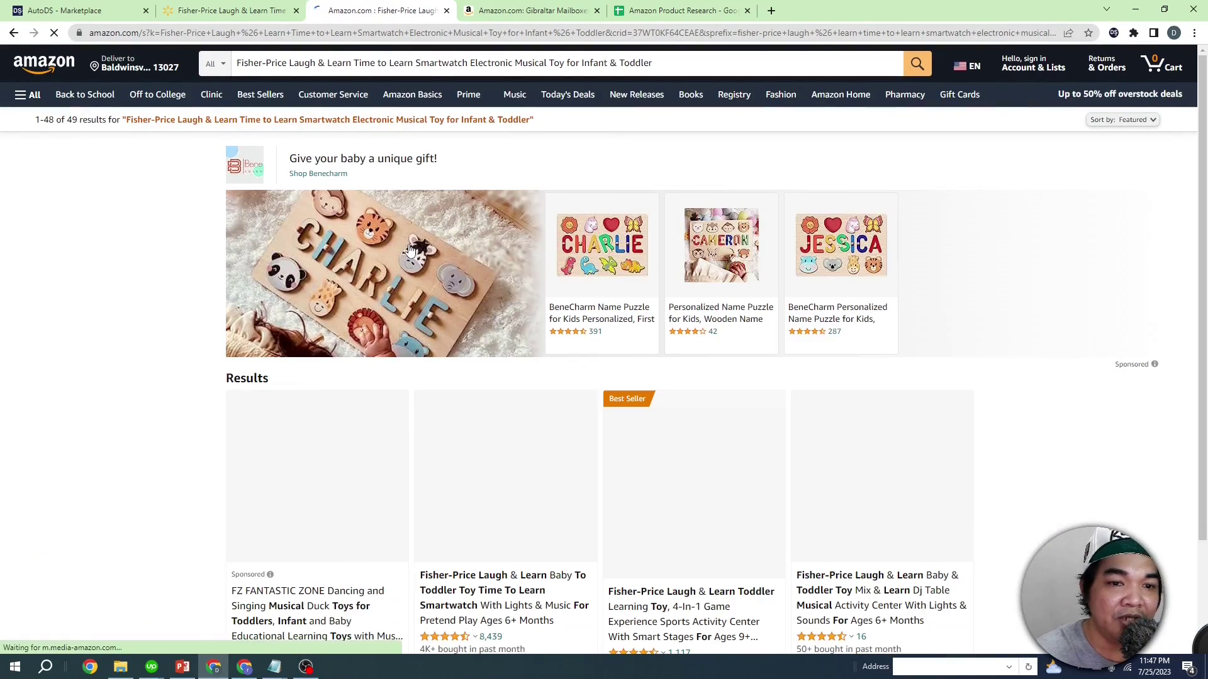
{"action": "scroll", "coordinate": [505, 451], "scroll_direction": "down", "scroll_amount": 1}
{"action": "left_click", "coordinate": [505, 450]}
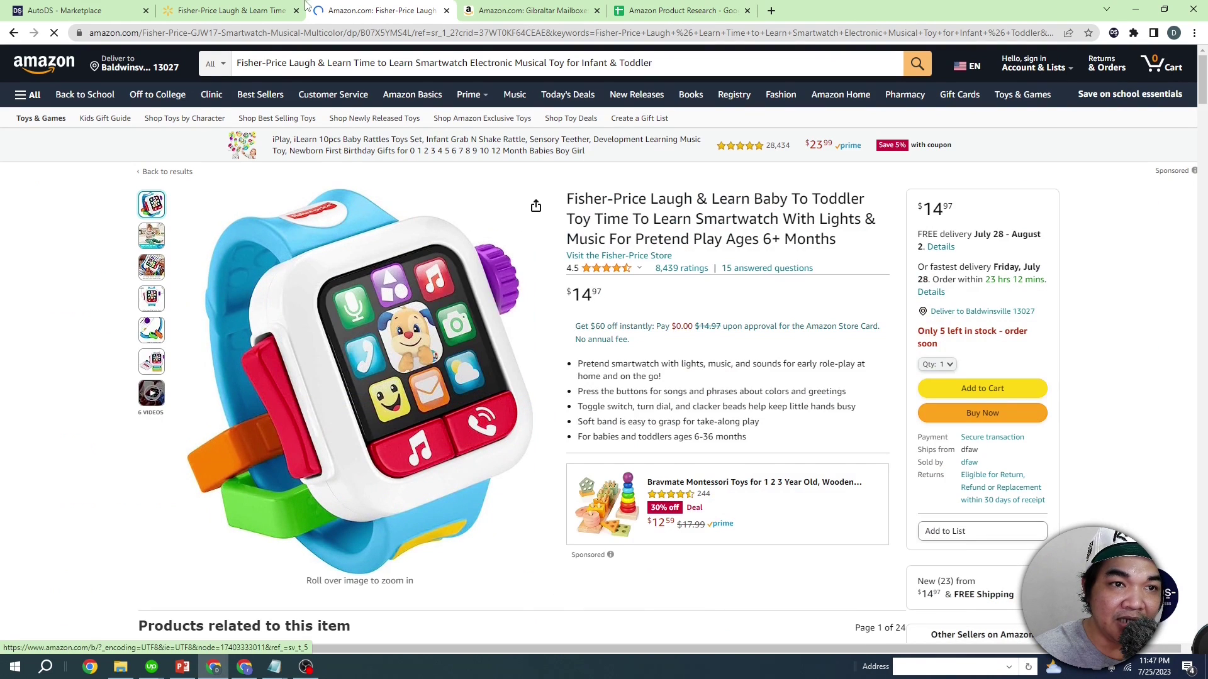
{"action": "left_click", "coordinate": [303, 6]}
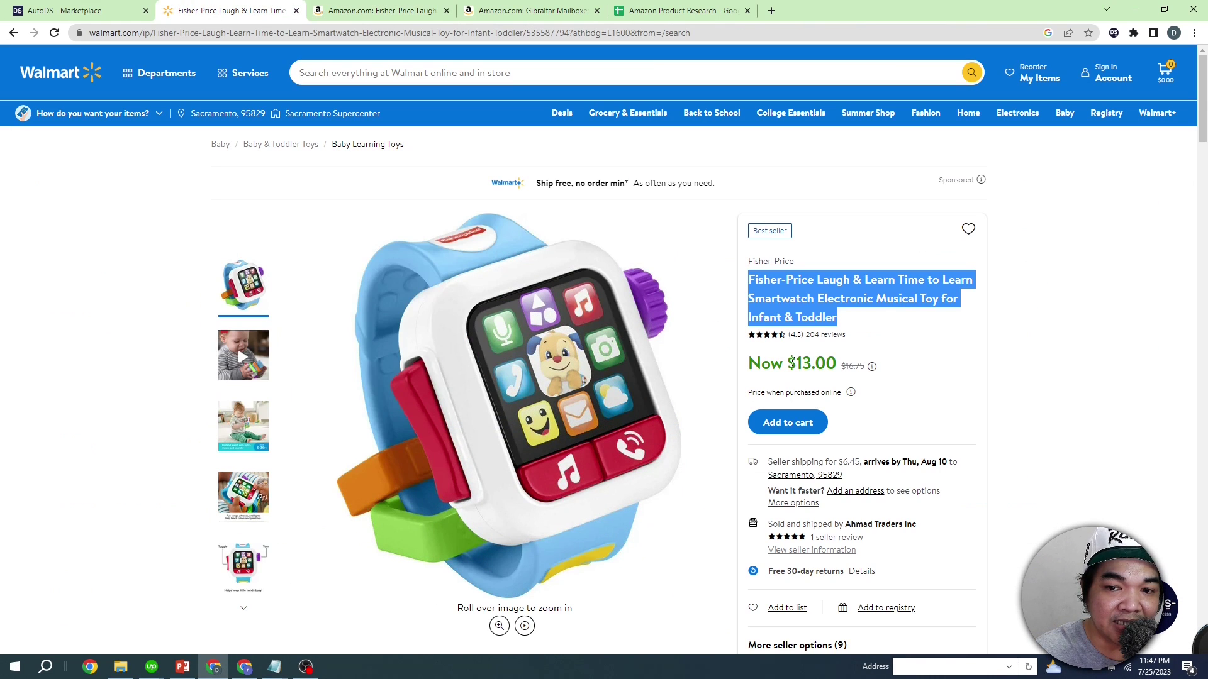
{"action": "left_click_drag", "start_coordinate": [787, 362], "coordinate": [836, 364]}
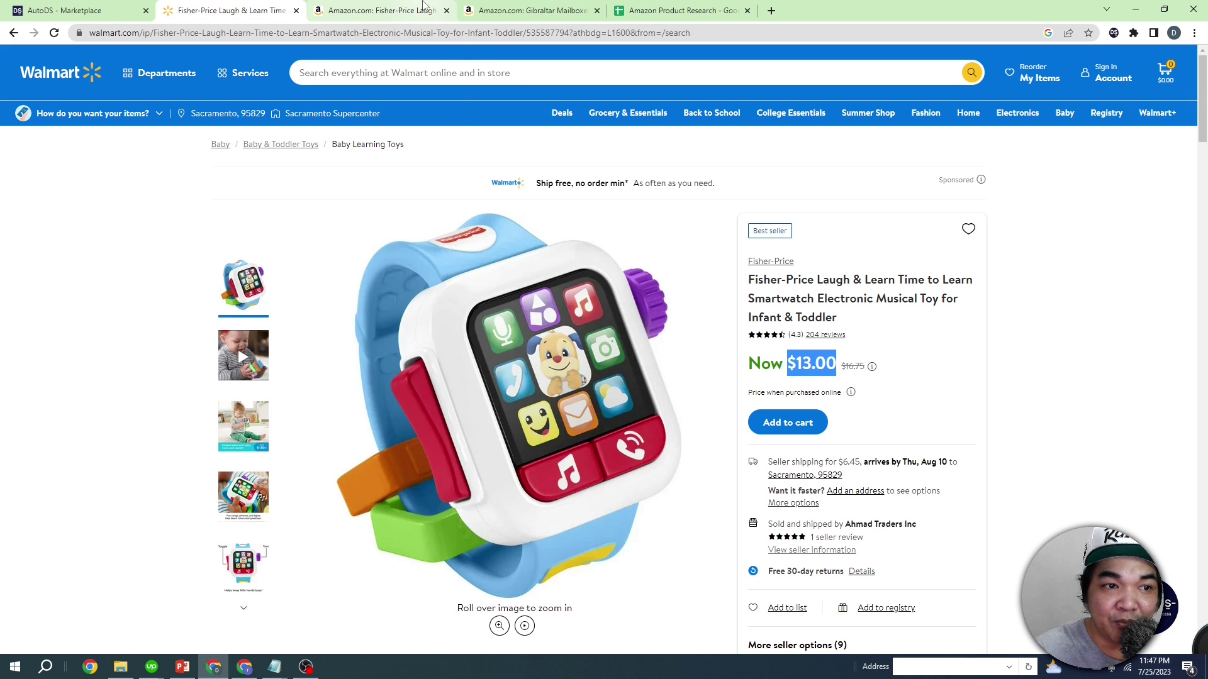
- Return to the Walmart toys results and open "Gabby's Dollhouse, Lunch and Munch Kitchen Set with 2 Figures"
{"action": "left_click", "coordinate": [14, 33]}
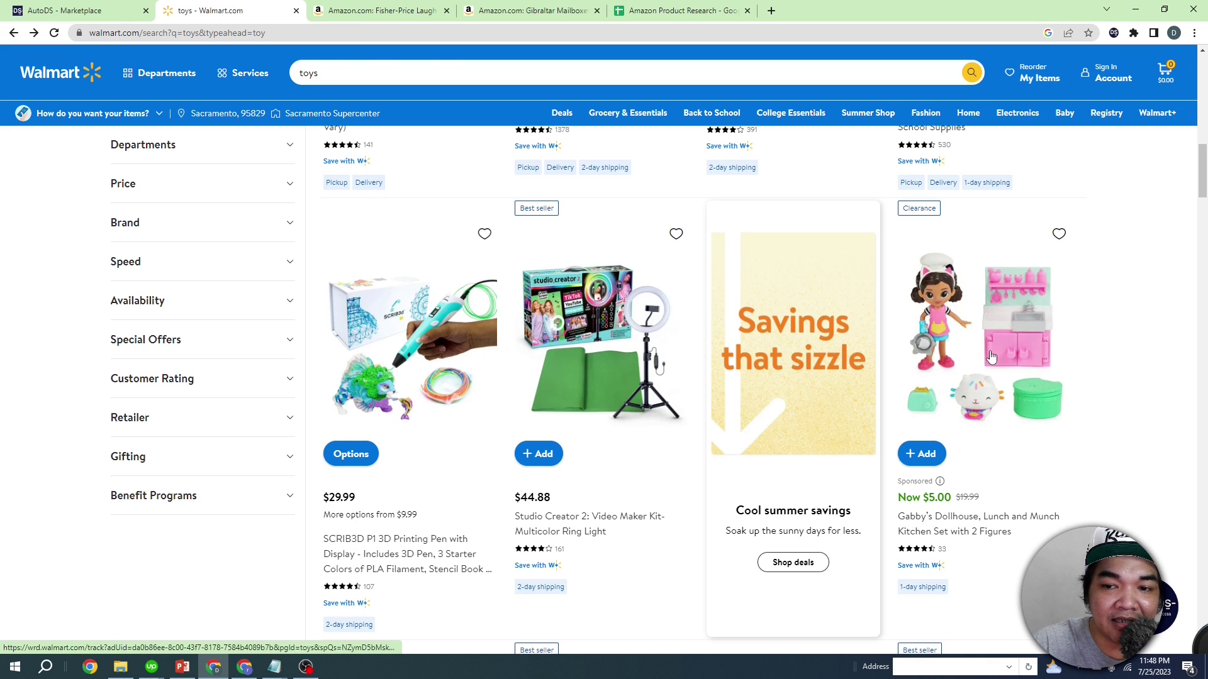
{"action": "left_click", "coordinate": [944, 498]}
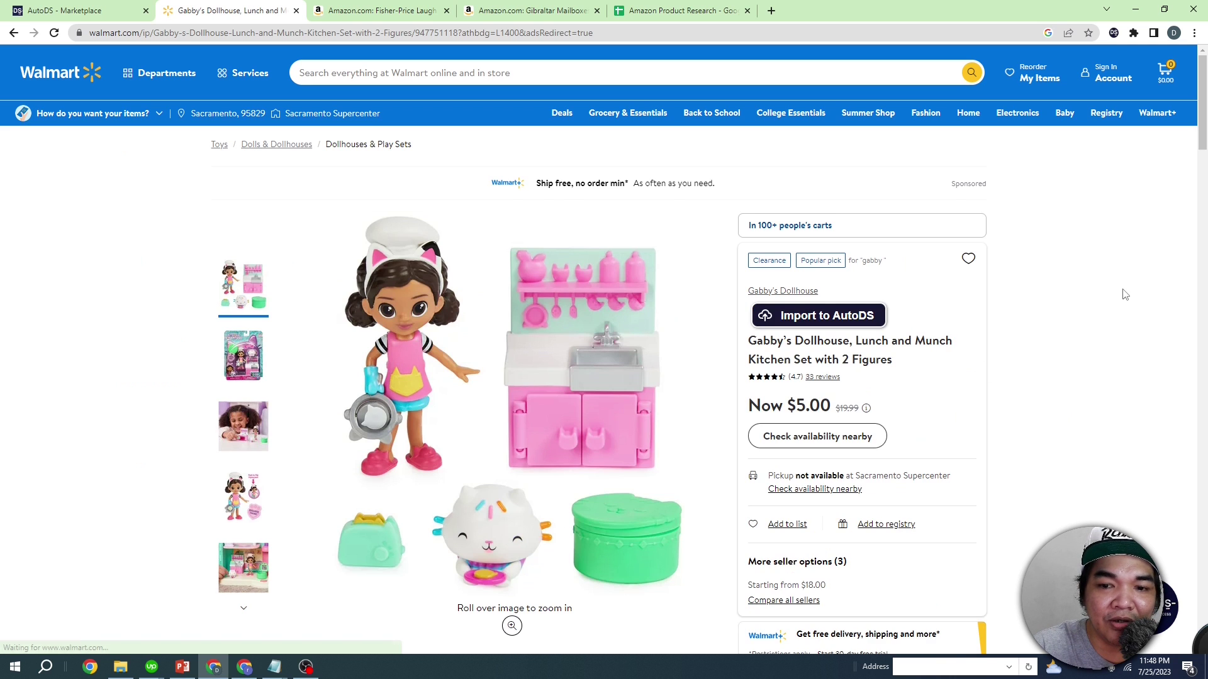
{"action": "scroll", "coordinate": [1069, 264], "scroll_direction": "down", "scroll_amount": 3}
{"action": "scroll", "coordinate": [1046, 269], "scroll_direction": "up", "scroll_amount": 1}
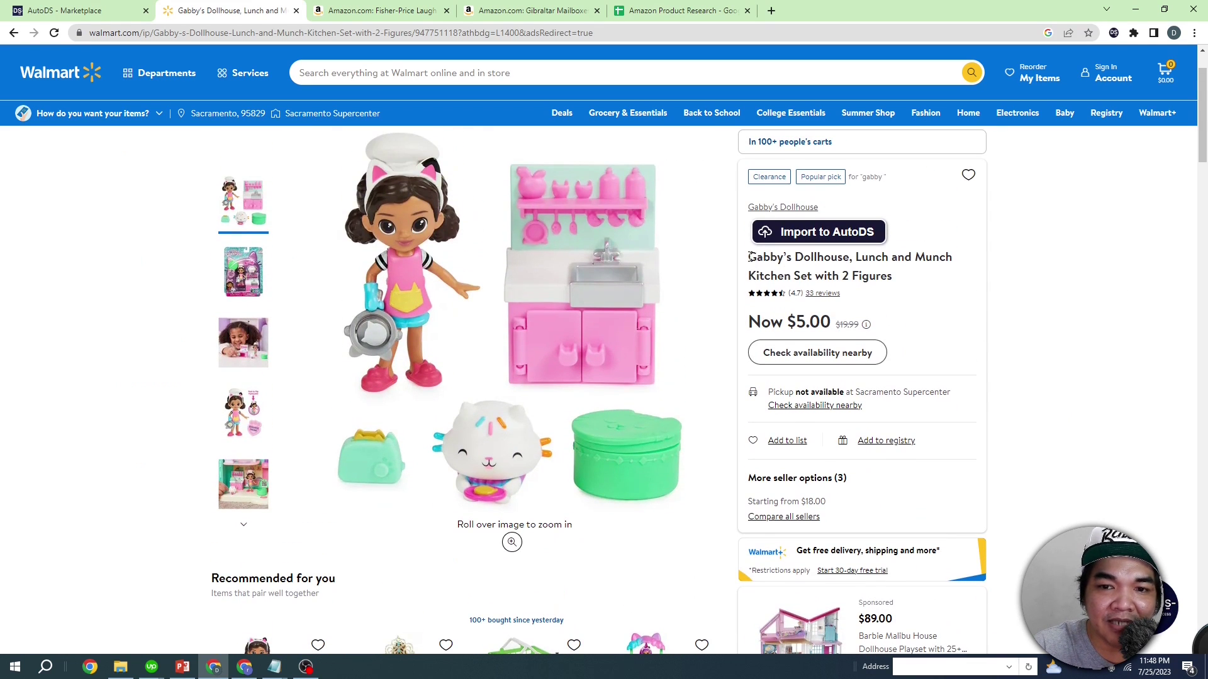
- Search Amazon for "Gabby's Dollhouse, Lunch and Munch Kitchen Set with 2 Figures", copied from the Walmart product title
{"action": "left_click_drag", "start_coordinate": [748, 258], "coordinate": [893, 280]}
{"action": "key", "text": "ctrl+c"}
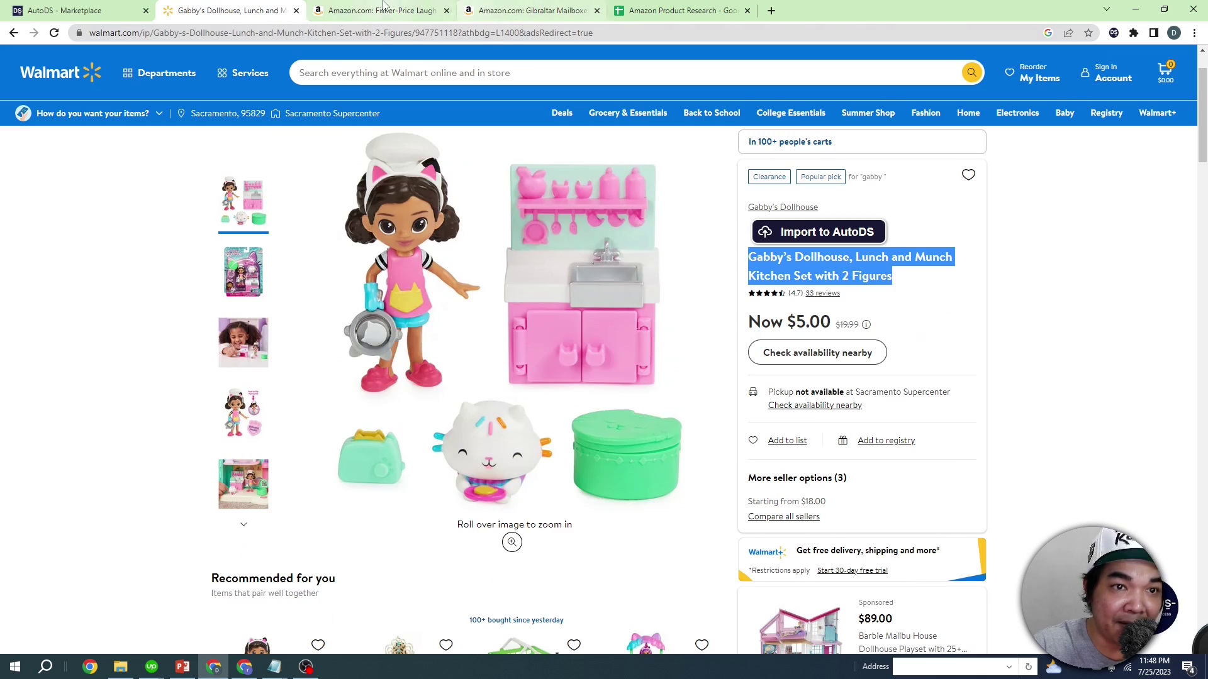
{"action": "left_click", "coordinate": [384, 11]}
{"action": "left_click", "coordinate": [434, 63]}
{"action": "key", "text": "ctrl+a"}
{"action": "key", "text": "ctrl+v"}
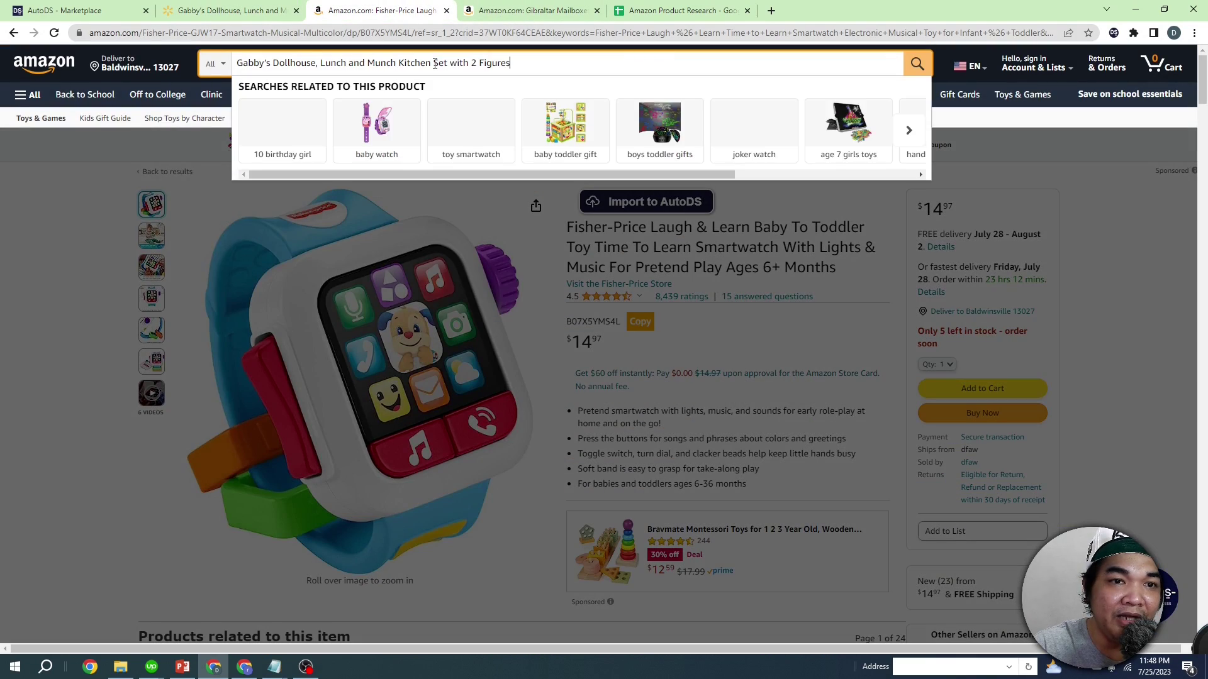
{"action": "key", "text": "Return"}
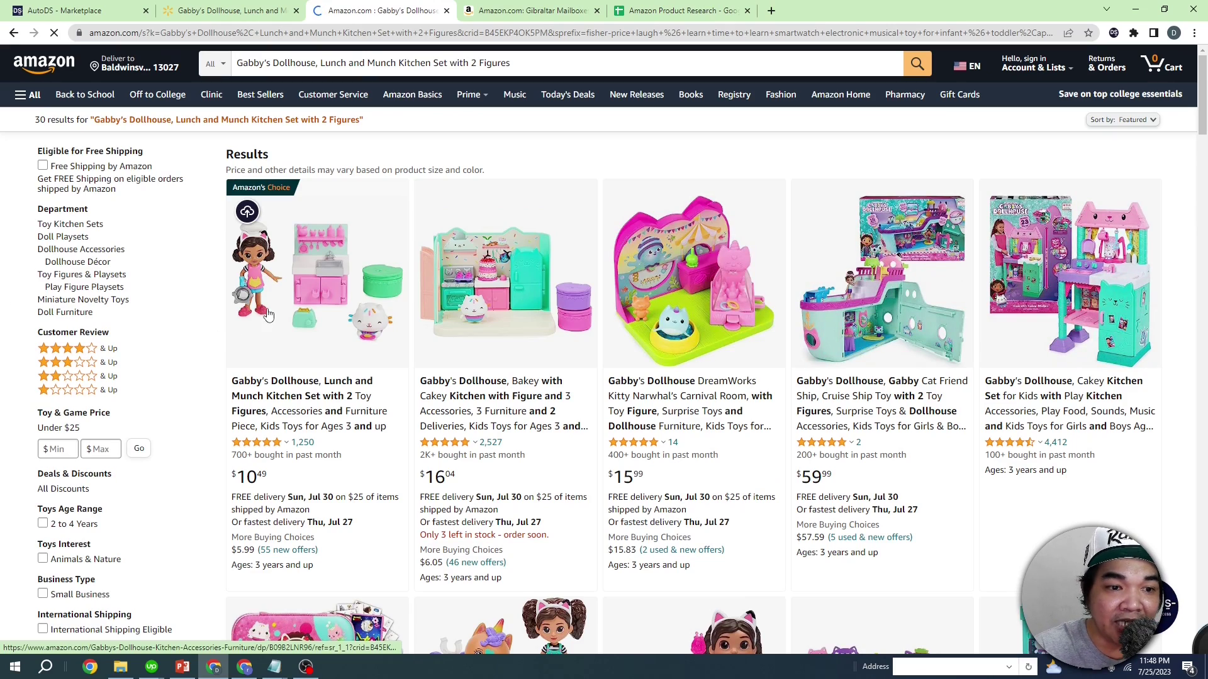
- Compare the Amazon listing and price of the Gabby's Dollhouse kitchen set with Walmart's, and close the Amazon results tab
{"action": "scroll", "coordinate": [321, 147], "scroll_direction": "down", "scroll_amount": 3}
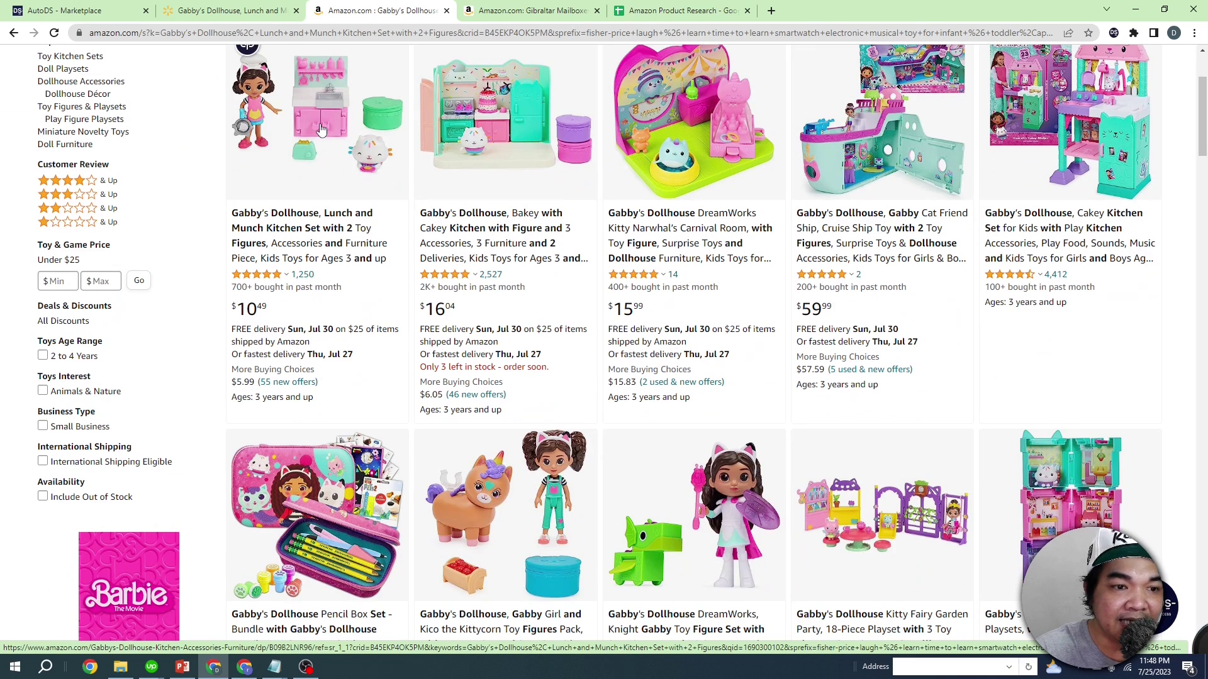
{"action": "scroll", "coordinate": [321, 129], "scroll_direction": "up", "scroll_amount": 1}
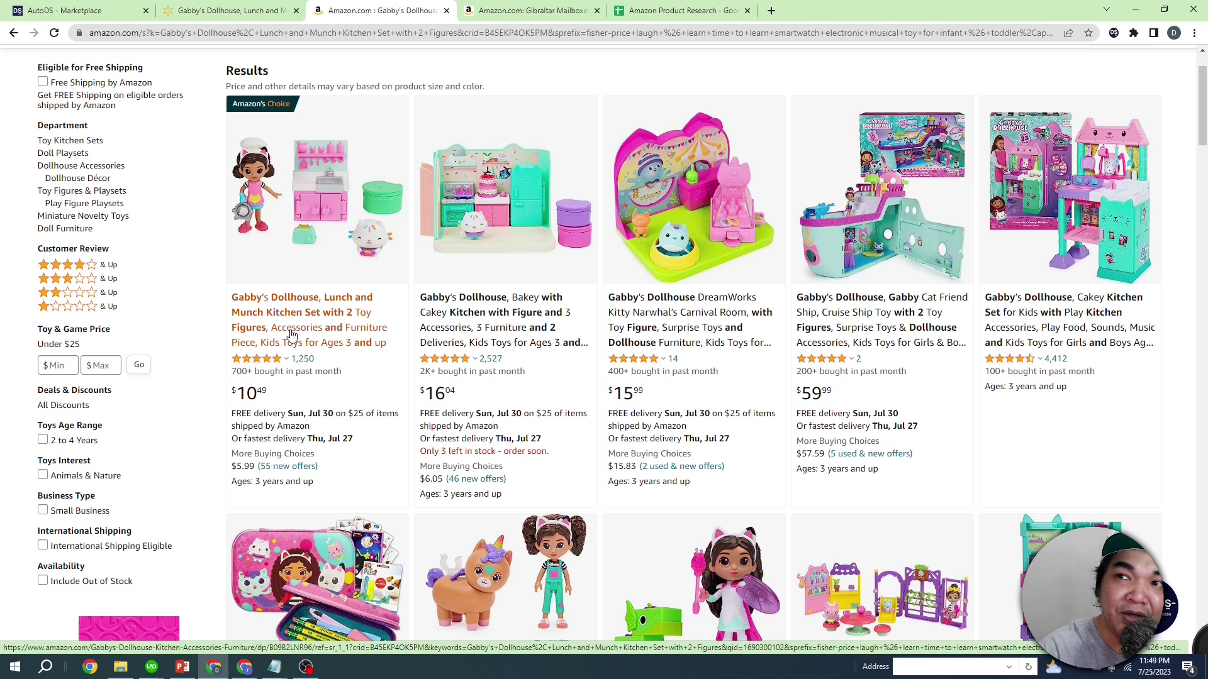
{"action": "key", "text": "ctrl+w"}
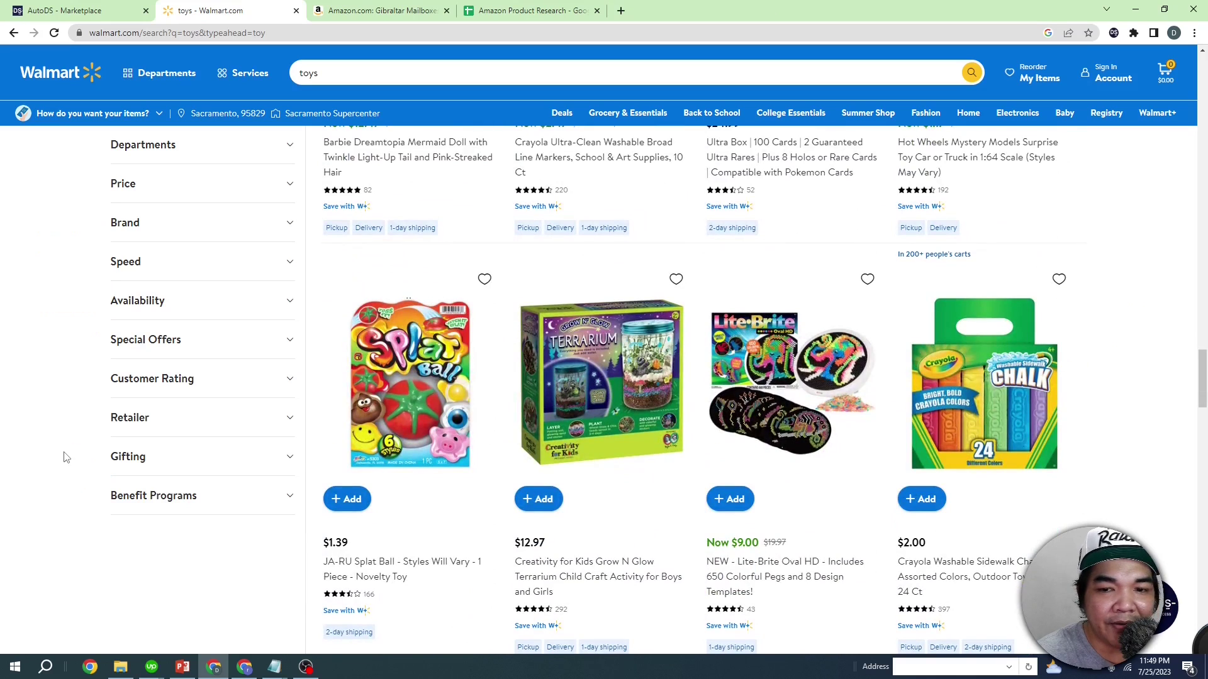
- Browse further through Walmart's toys results and open the Disney Stitch Small Plush Stitch and Pineapple product
{"action": "scroll", "coordinate": [63, 453], "scroll_direction": "down", "scroll_amount": 8}
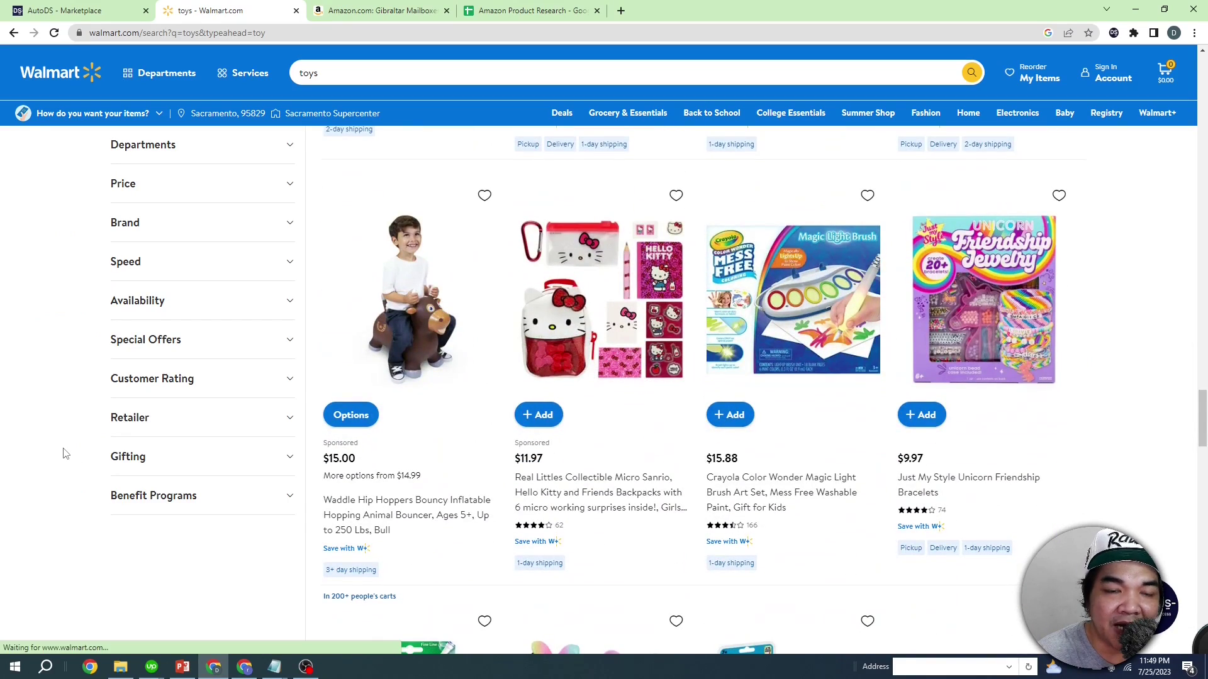
{"action": "scroll", "coordinate": [63, 452], "scroll_direction": "down", "scroll_amount": 6}
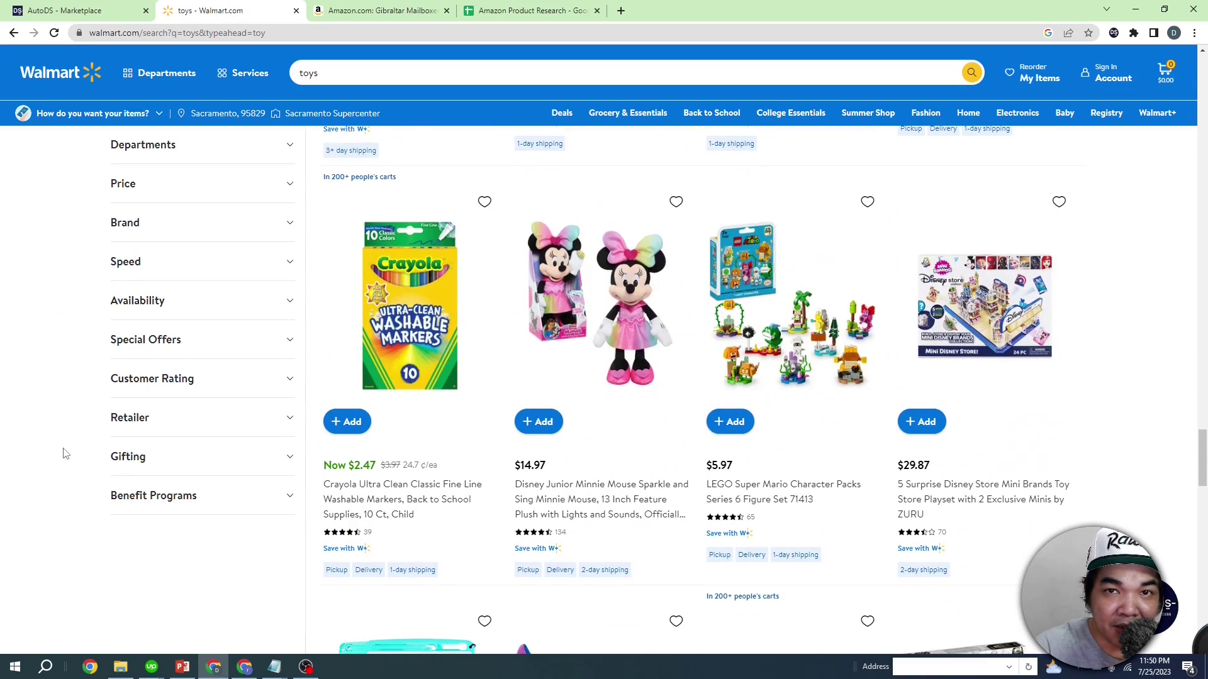
{"action": "scroll", "coordinate": [66, 453], "scroll_direction": "down", "scroll_amount": 5}
{"action": "left_click", "coordinate": [539, 544]}
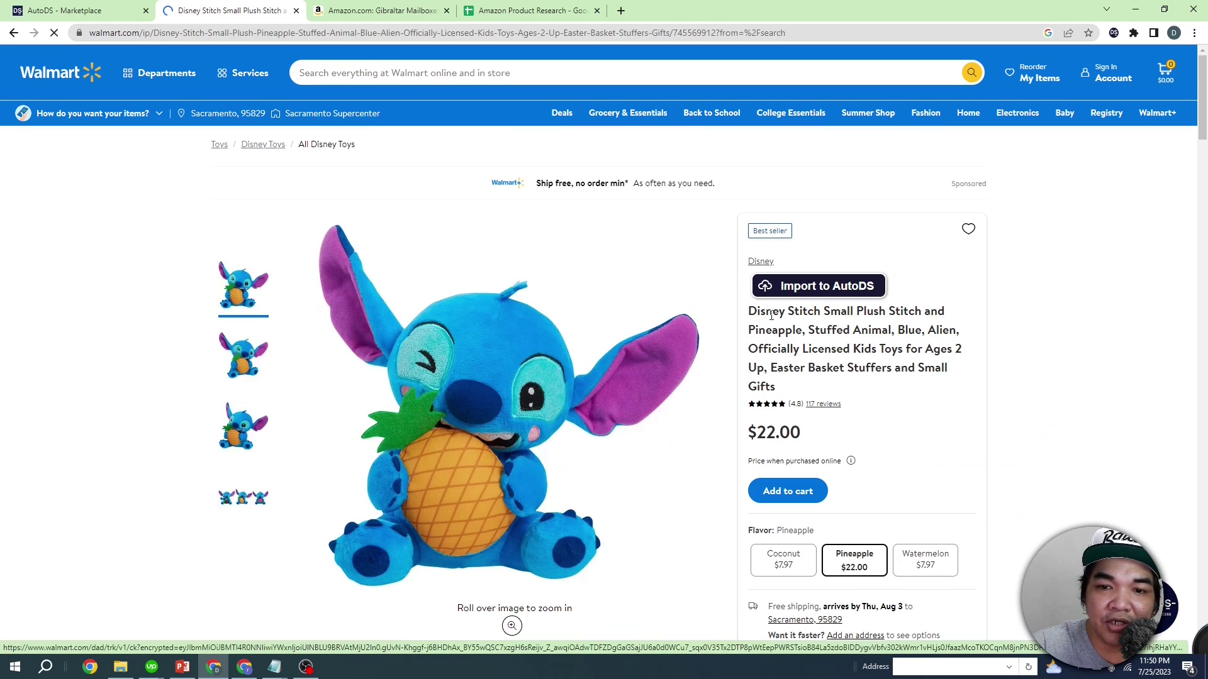
- Search Amazon for the Walmart plush title, from "Disney Stitch Small Plush Stitch and Pineapple" through "Easter Basket Stuffers and Small"
{"action": "key", "text": "ctrl+Tab"}
{"action": "triple_click", "coordinate": [377, 62]}
{"action": "type", "text": "Disney Stitch Small Plush Stitch and Pineapple, Stuffed Animal, Blue, Alien, Officially Licensed Kids Toys for Ages 2 Up, Easter Basket Stuffers and Small"}
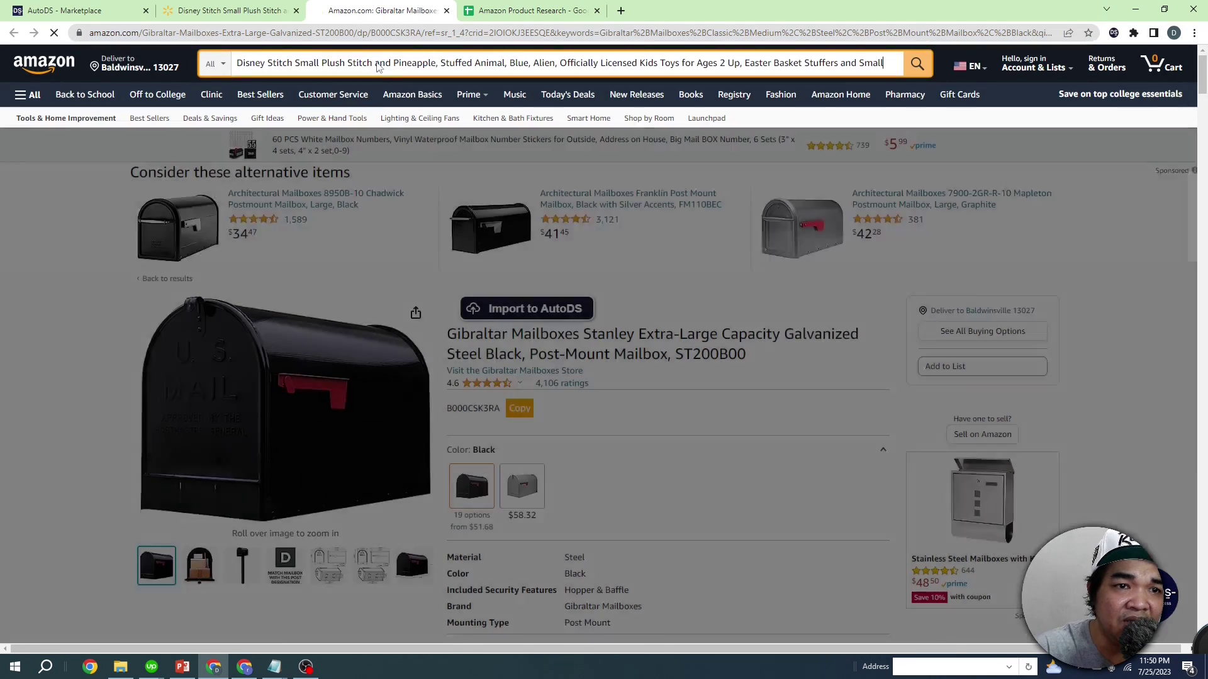
{"action": "key", "text": "Return"}
- Compare the Amazon Stitch plush results with Walmart's Stitch holding a pineapple, looking for the same product
{"action": "scroll", "coordinate": [550, 281], "scroll_direction": "down", "scroll_amount": 5}
{"action": "scroll", "coordinate": [551, 281], "scroll_direction": "down", "scroll_amount": 5}
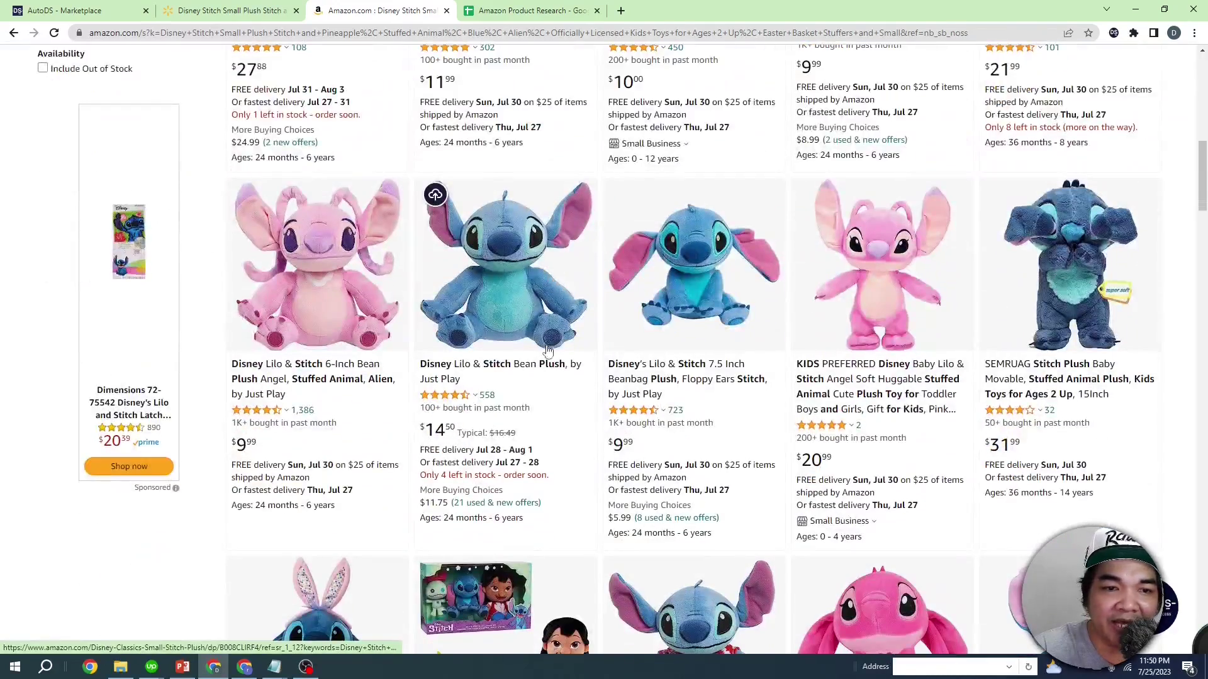
{"action": "left_click", "coordinate": [267, 7]}
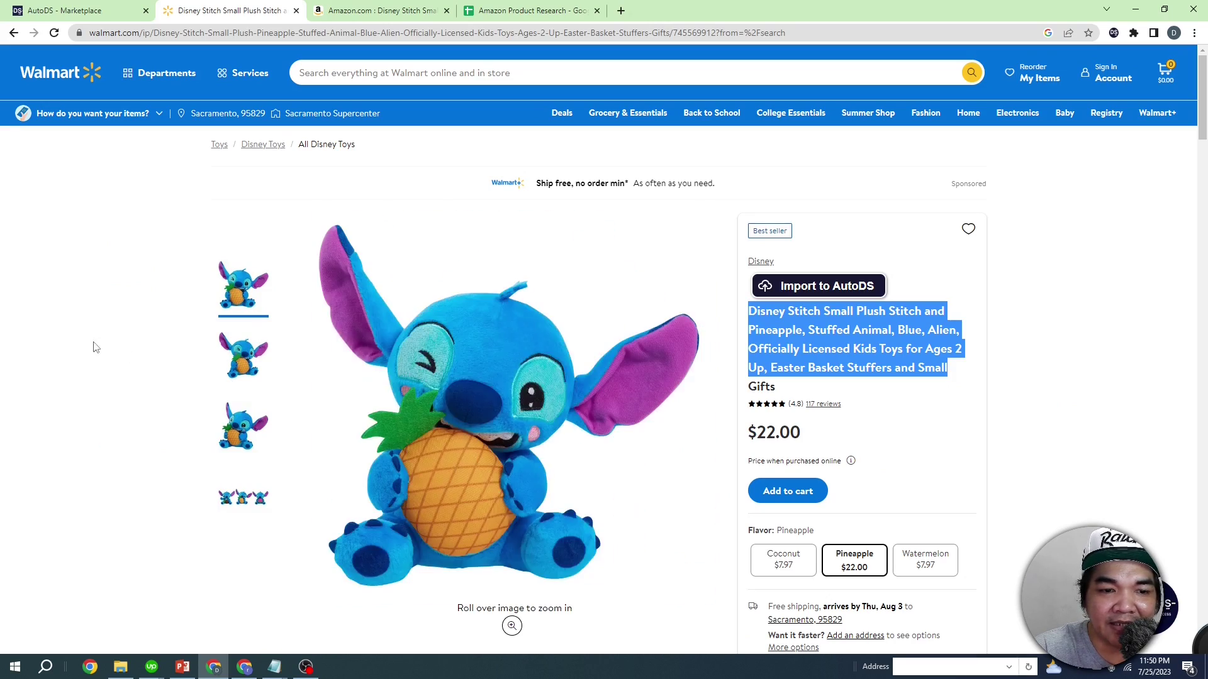
{"action": "left_click", "coordinate": [350, 10]}
{"action": "scroll", "coordinate": [633, 322], "scroll_direction": "down", "scroll_amount": 10}
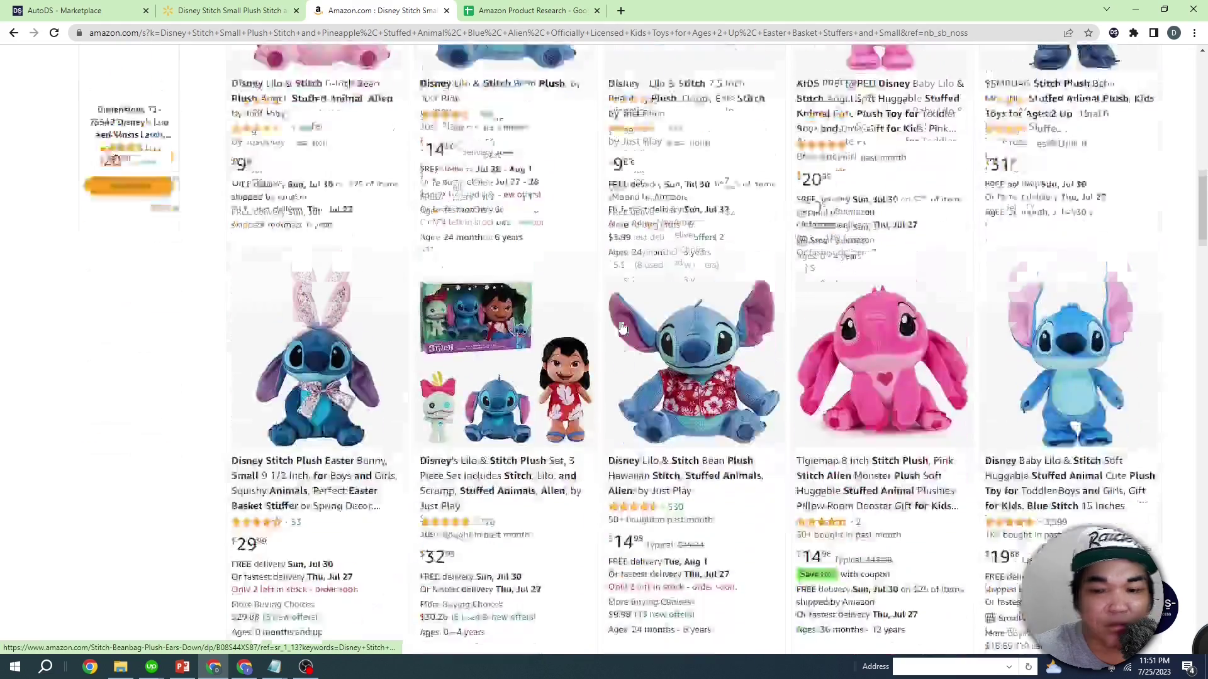
{"action": "scroll", "coordinate": [633, 321], "scroll_direction": "down", "scroll_amount": 20}
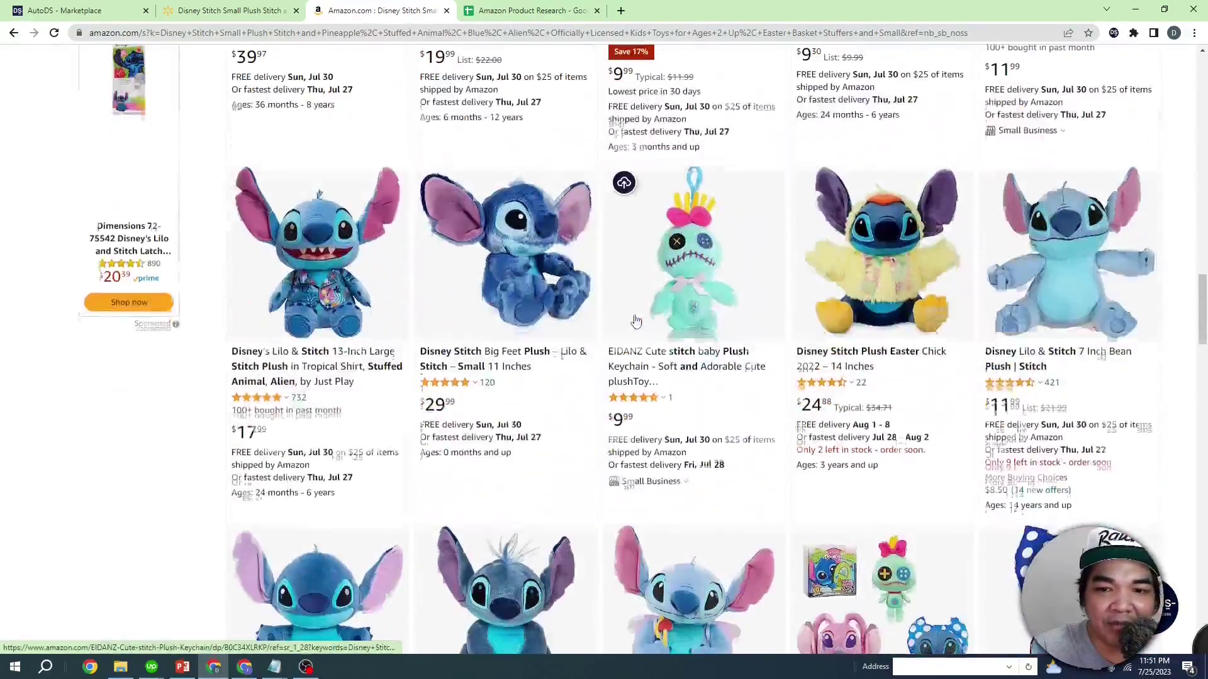
{"action": "scroll", "coordinate": [635, 320], "scroll_direction": "down", "scroll_amount": 15}
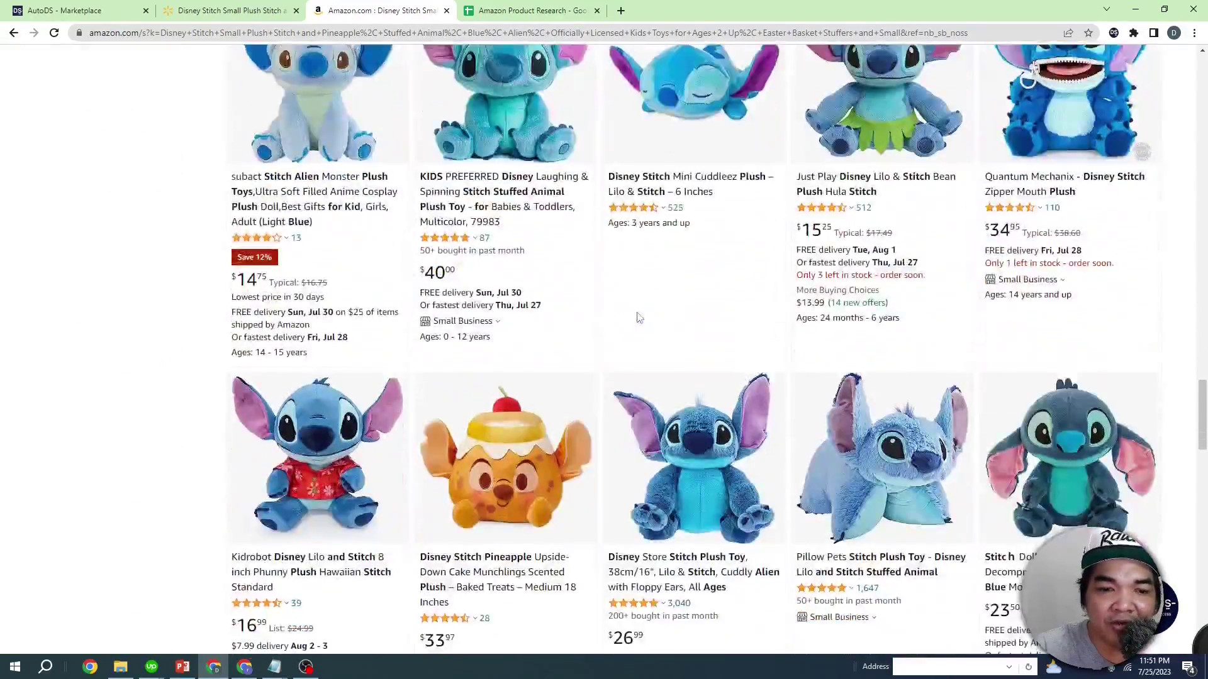
{"action": "scroll", "coordinate": [638, 316], "scroll_direction": "down", "scroll_amount": 5}
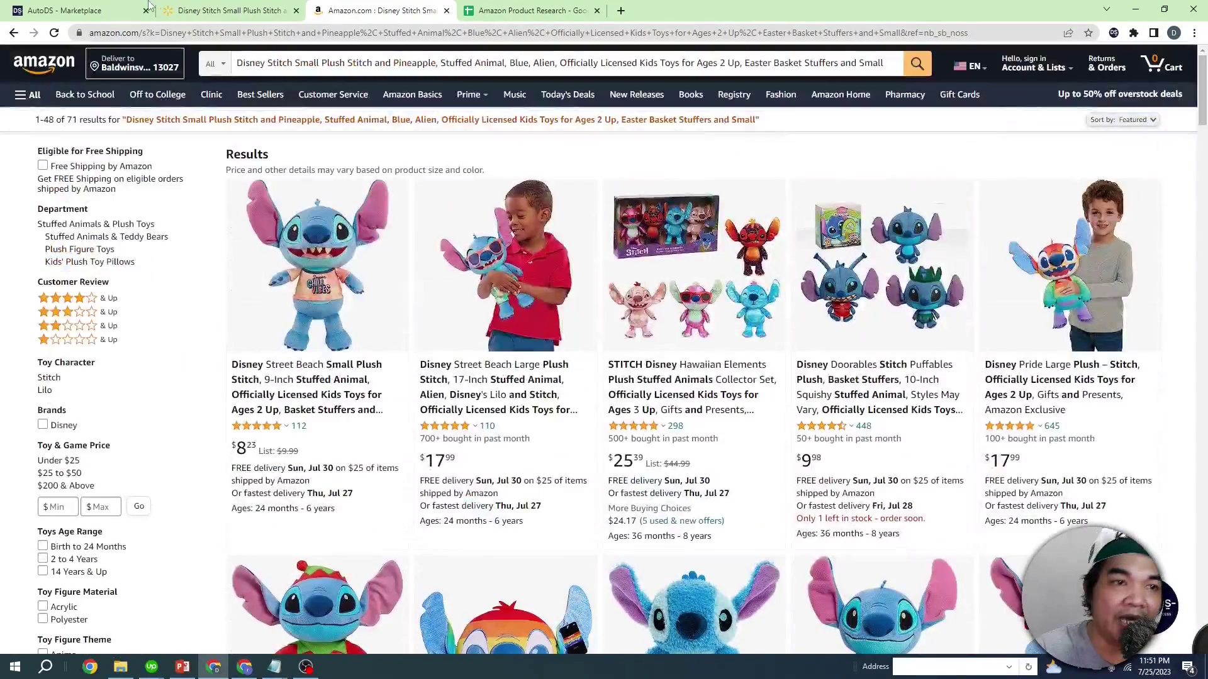
- Copy the Walmart Stitch plush page's web address into cell A4 of the research sheet and enter "-" in B4
{"action": "left_click", "coordinate": [230, 10]}
{"action": "left_click", "coordinate": [353, 35]}
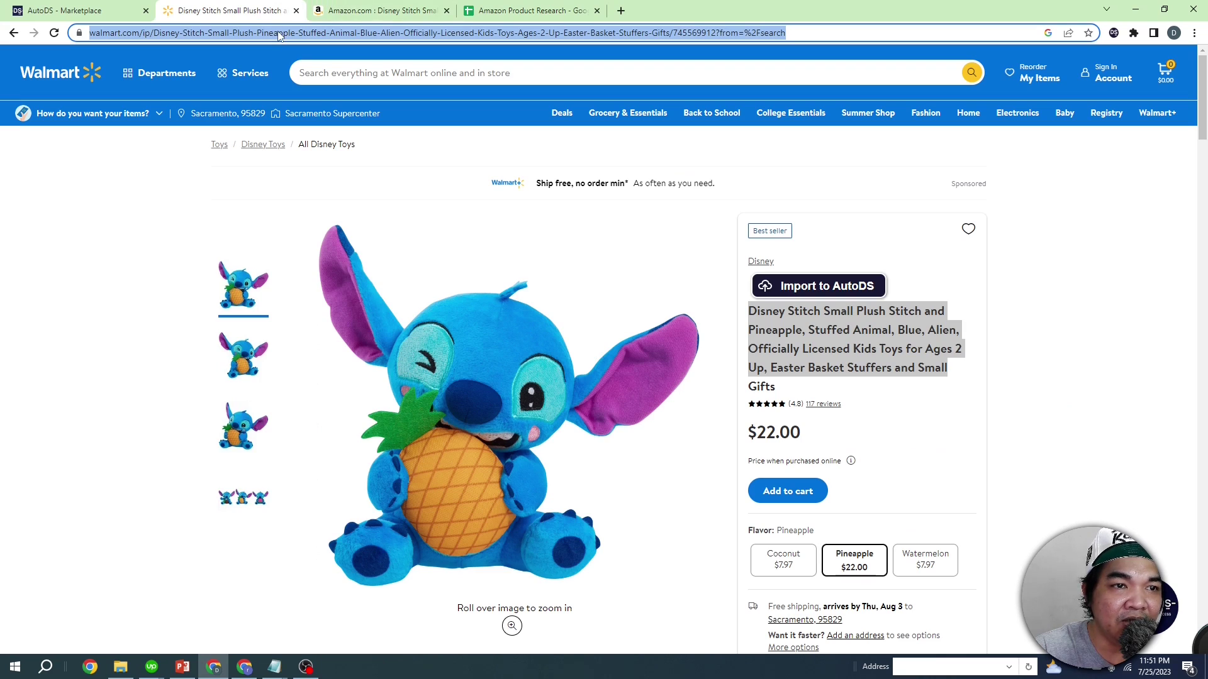
{"action": "key", "text": "ctrl+c"}
{"action": "left_click", "coordinate": [531, 10]}
{"action": "key", "text": "ctrl+v"}
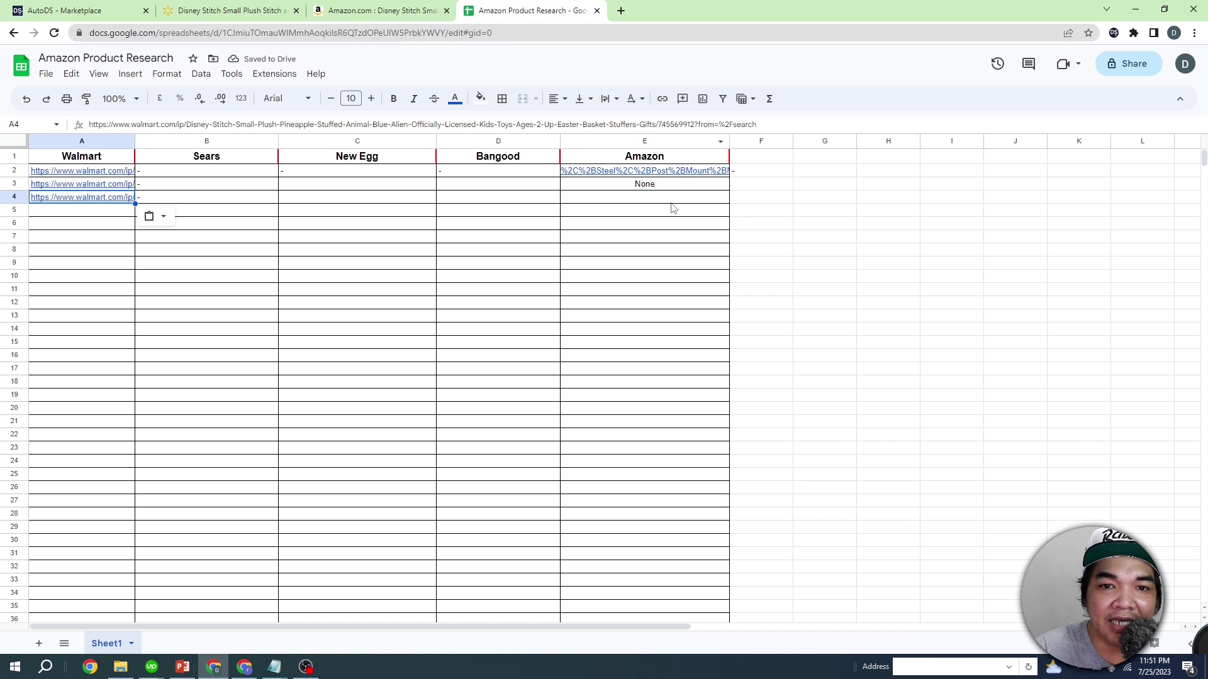
- Enter "None" in cell E4, under Amazon, for the Stitch plush
{"action": "left_click", "coordinate": [655, 197]}
{"action": "type", "text": "None"}
{"action": "left_click", "coordinate": [645, 236]}
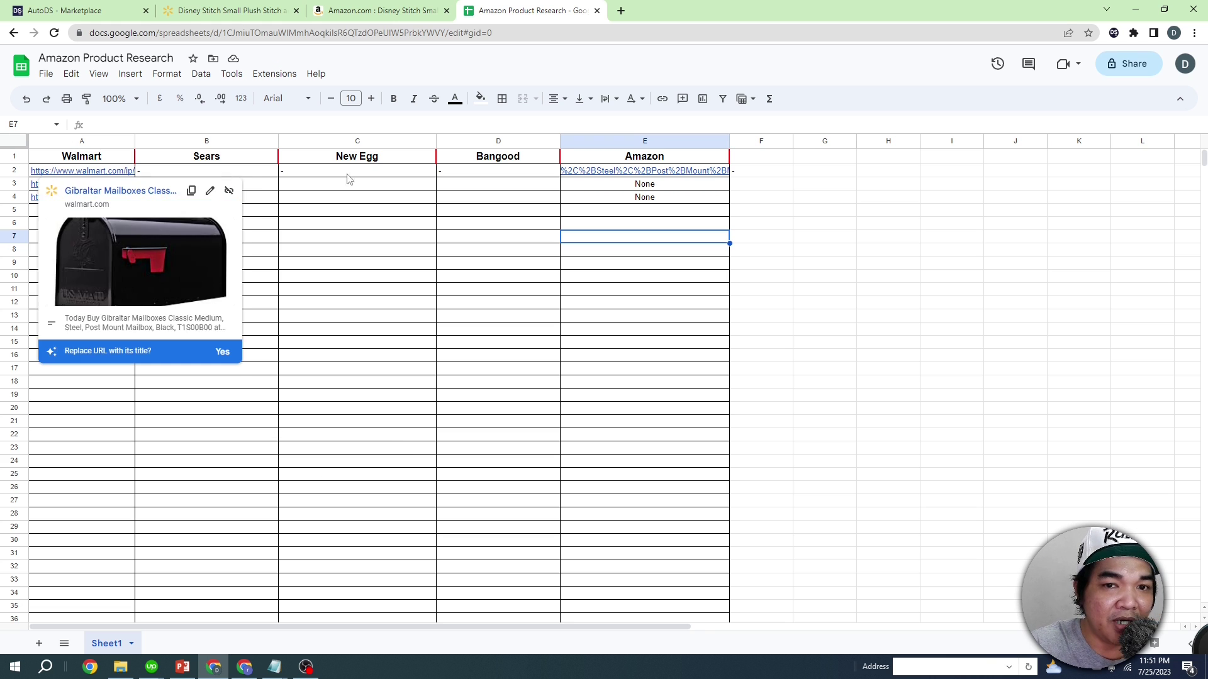
{"action": "mouse_move", "coordinate": [608, 179]}
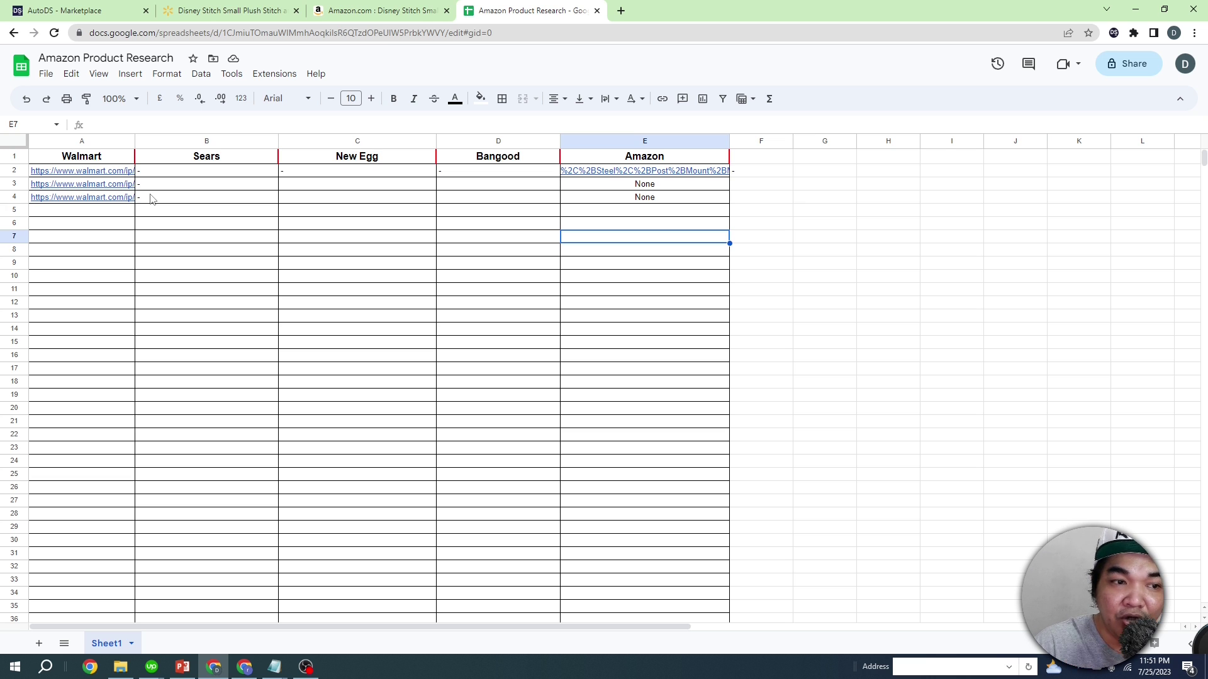
- Replace the Stitch plush product page with the walmart.com home page
{"action": "key", "text": "ctrl+2"}
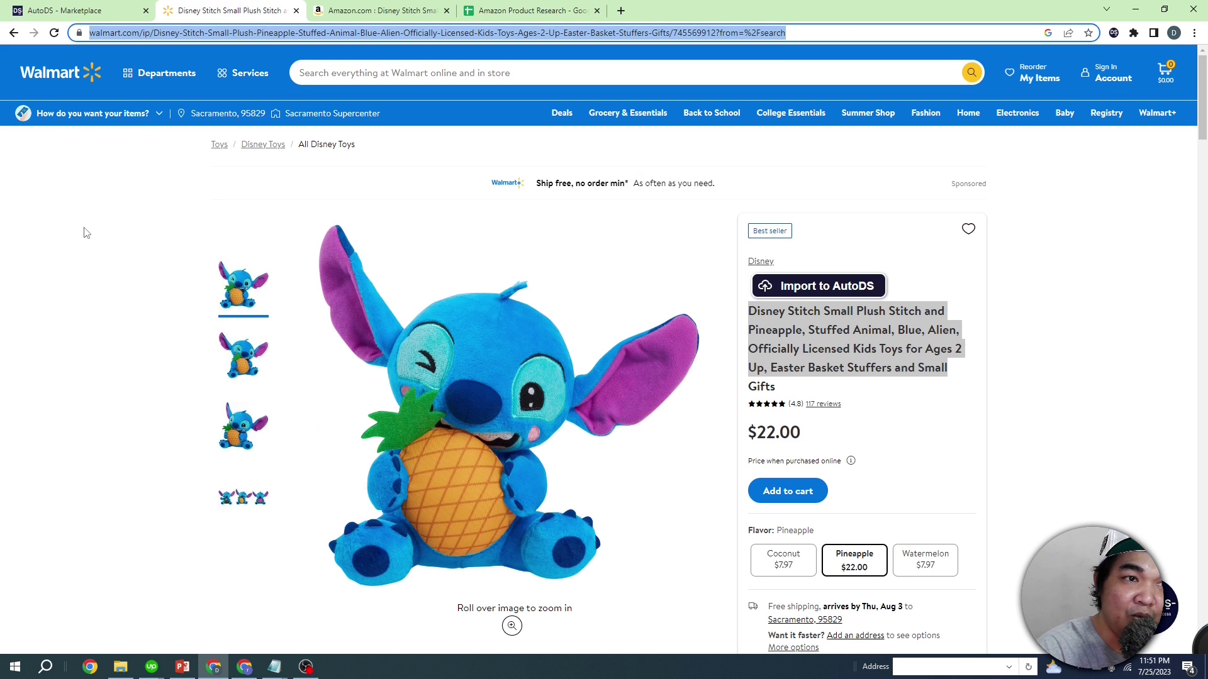
{"action": "type", "text": "walmart.com"}
{"action": "key", "text": "Return"}
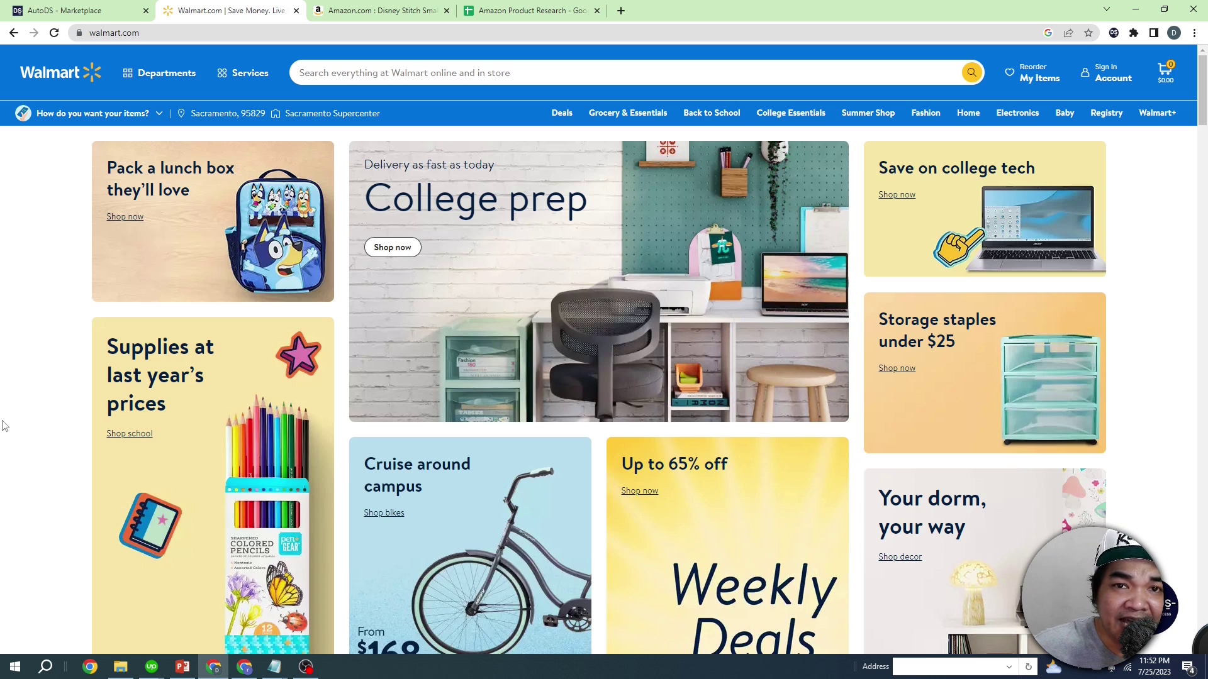